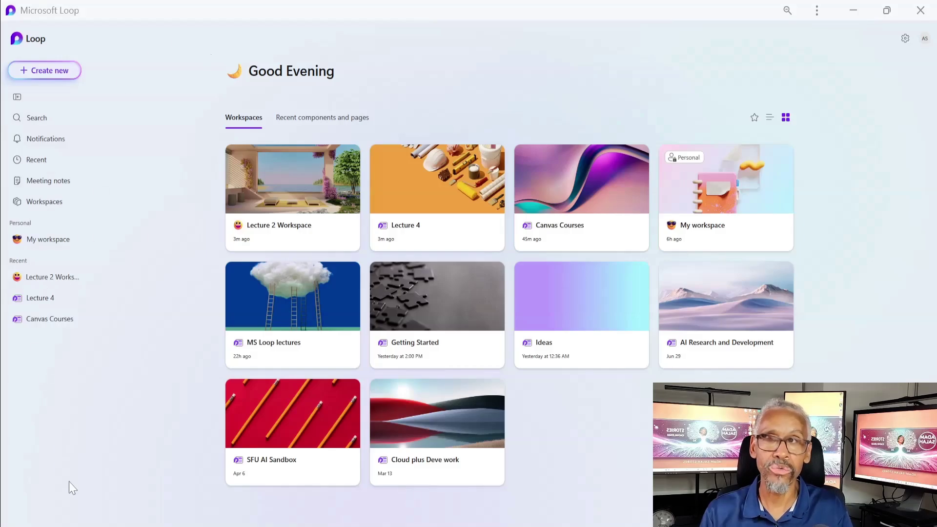
Search the computer's apps for "loop" and dismiss the search results
key("super")
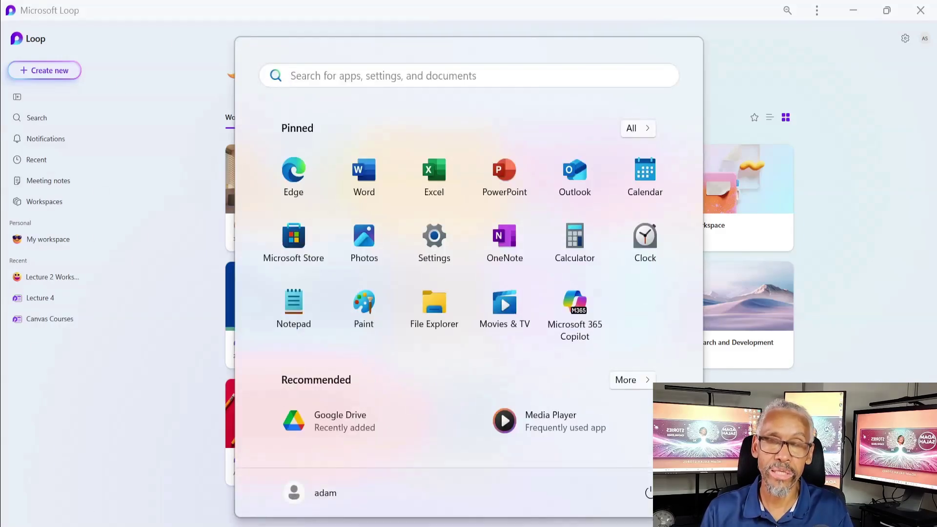
key("super+s")
type("loop")
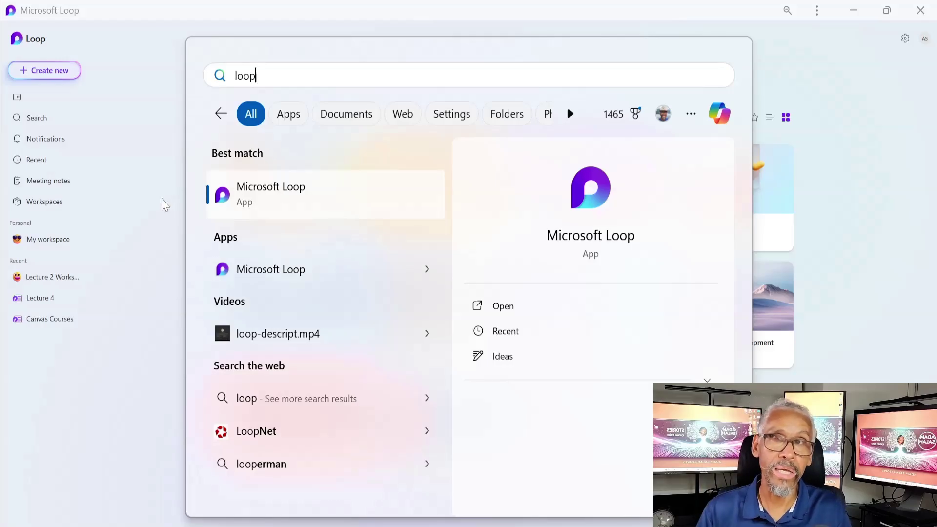
left_click(174, 213)
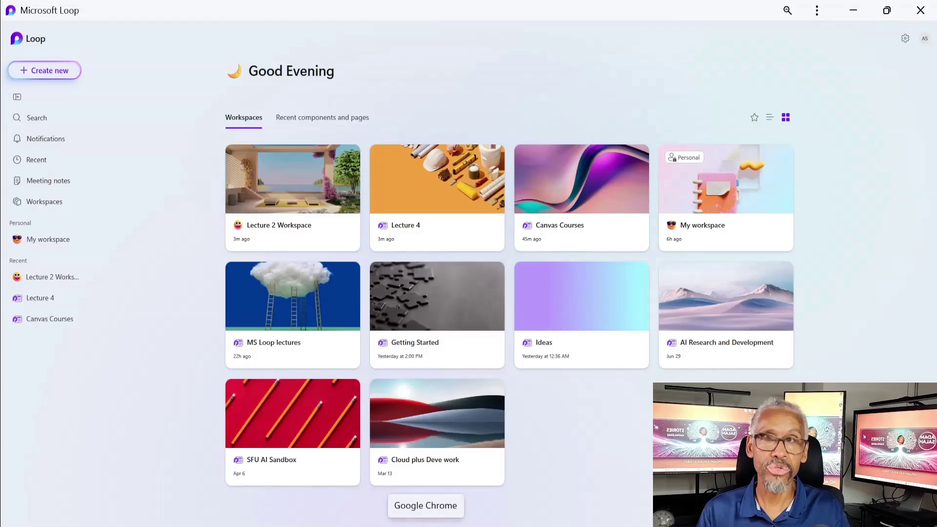
Switch to Google Chrome and open the Loop web app at loop.cloud.microsoft
left_click(426, 526)
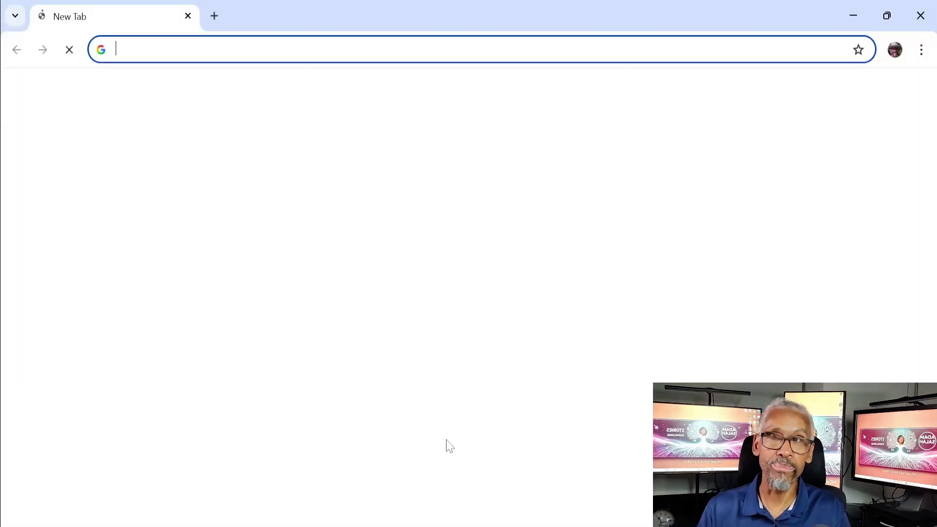
type("loop.cloud.microsoft")
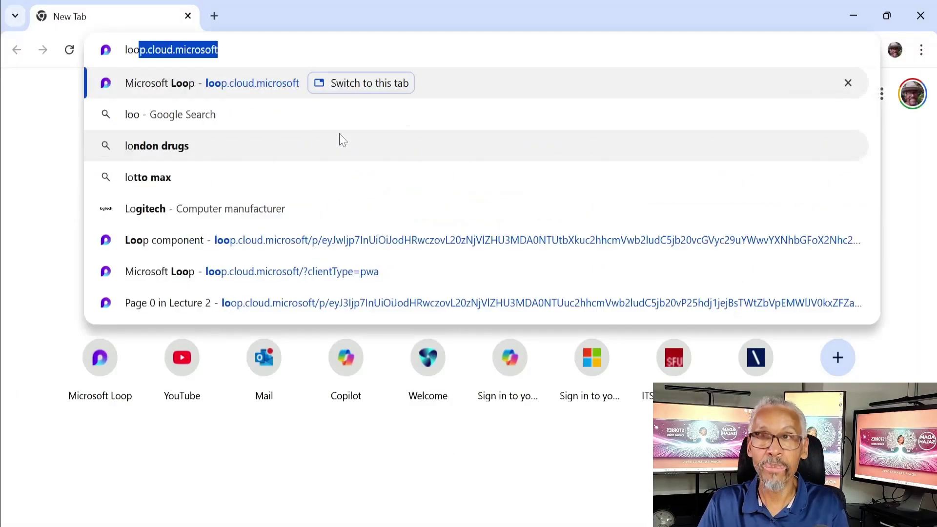
key("Return")
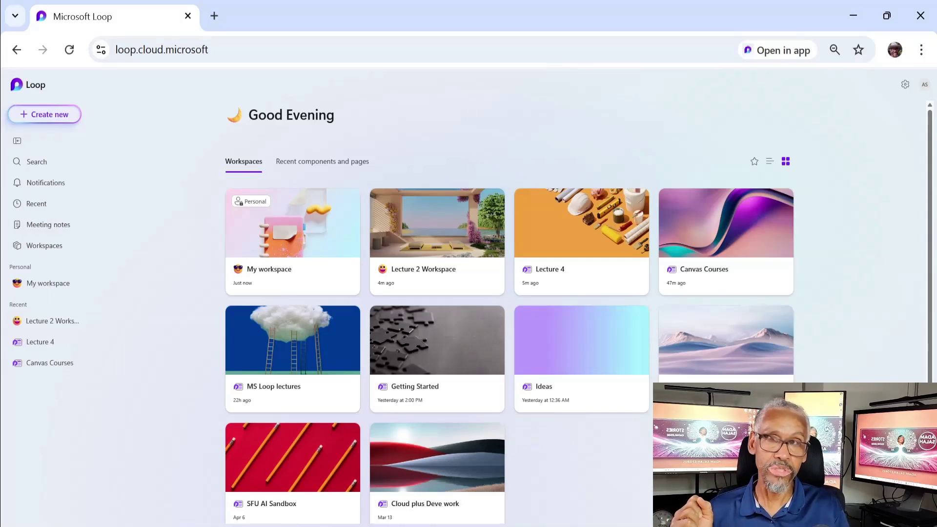
Switch to Microsoft Teams to view its calendar, and view the matching calendar in Outlook
left_click(482, 420)
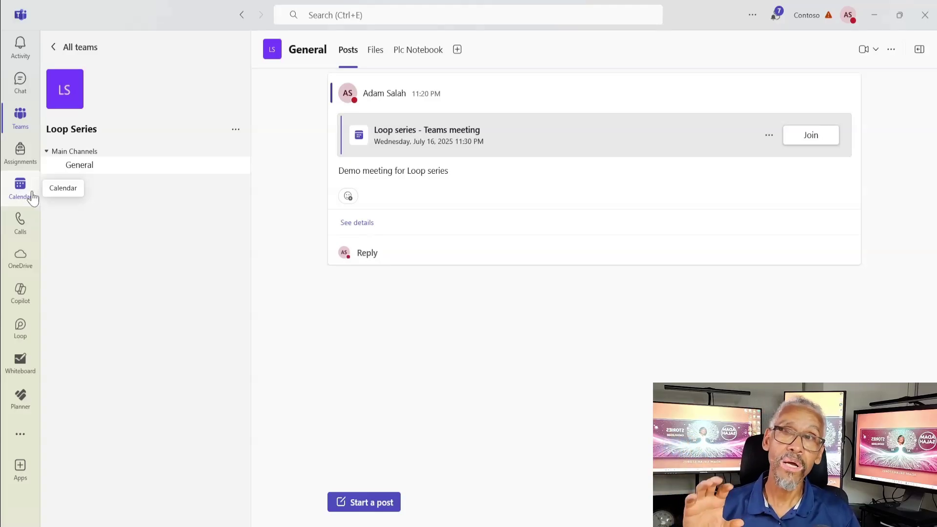
left_click(20, 197)
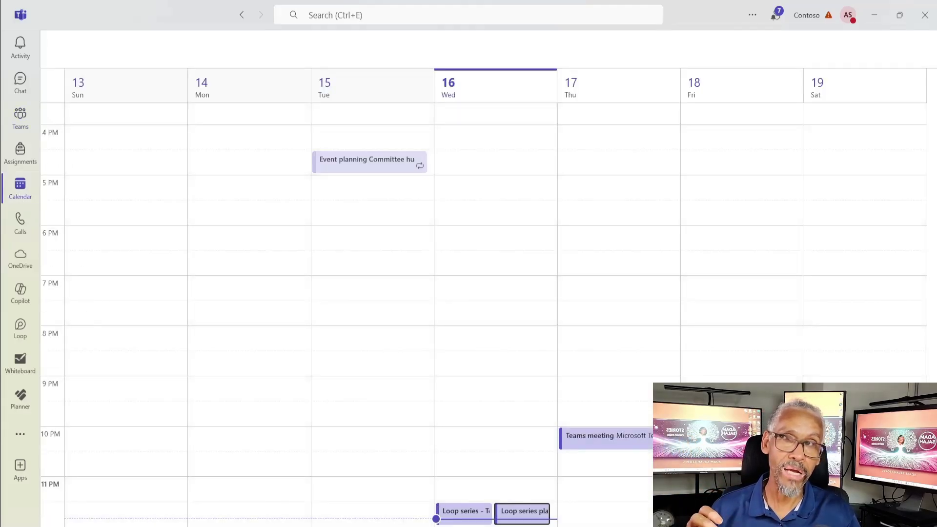
left_click(519, 526)
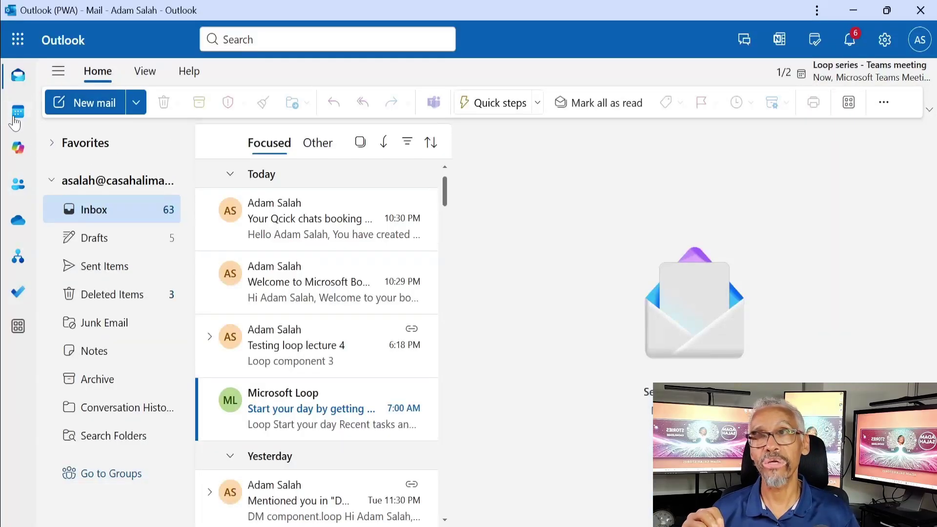
left_click(15, 120)
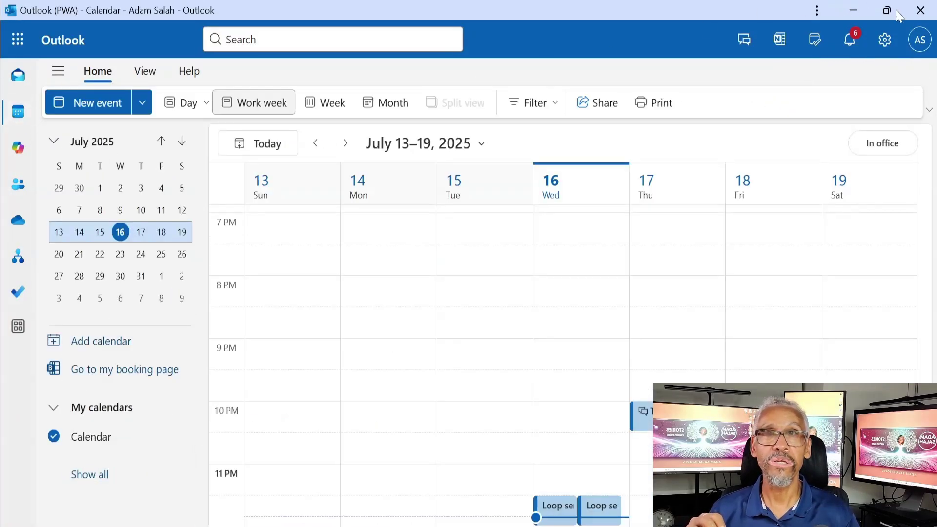
Compare the Outlook and Teams calendars side by side, and return Teams to full screen with Outlook minimized
mouse_move(886, 11)
left_click(786, 64)
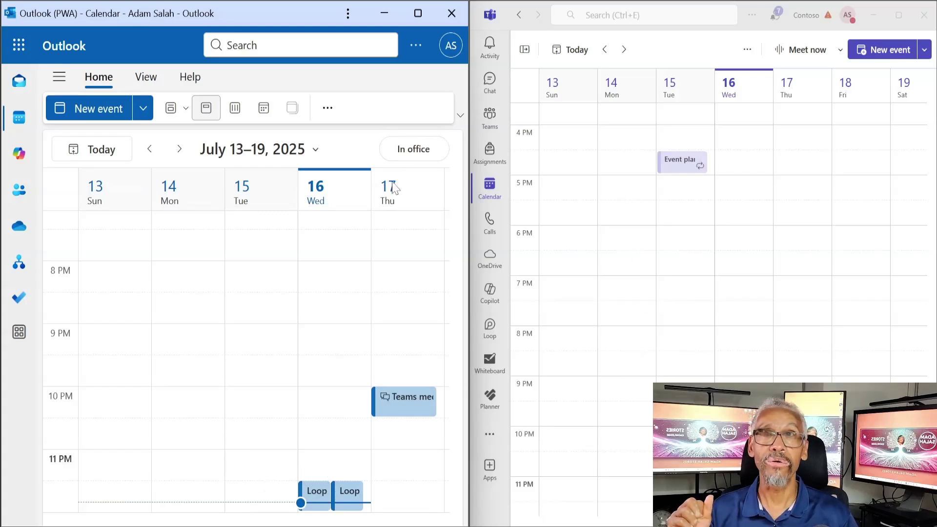
left_click(384, 10)
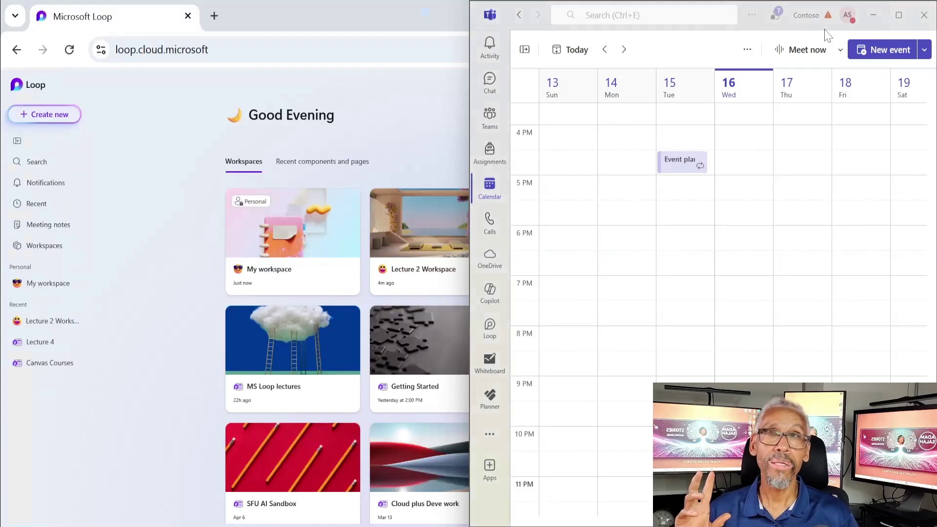
left_click(899, 15)
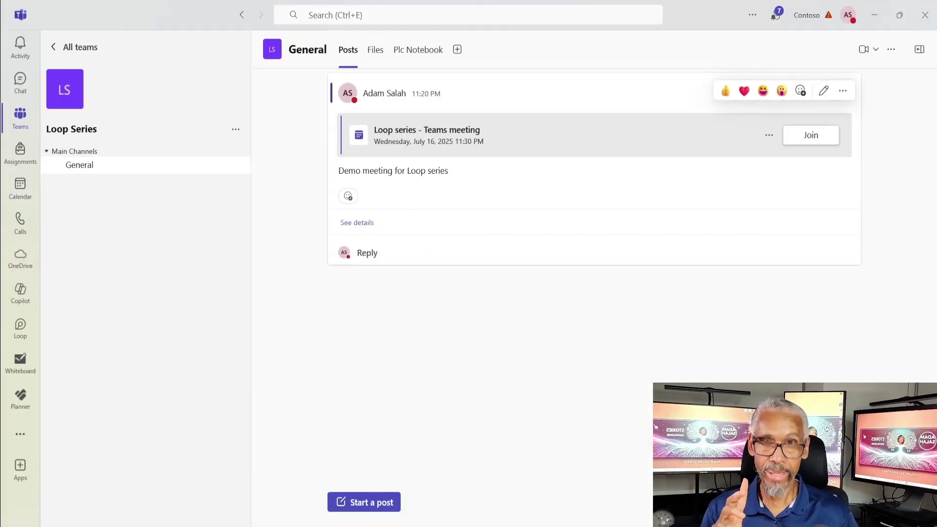
Start scheduling a meeting in the Loop Series team's General channel and bring the whole meeting form into view
left_click(875, 49)
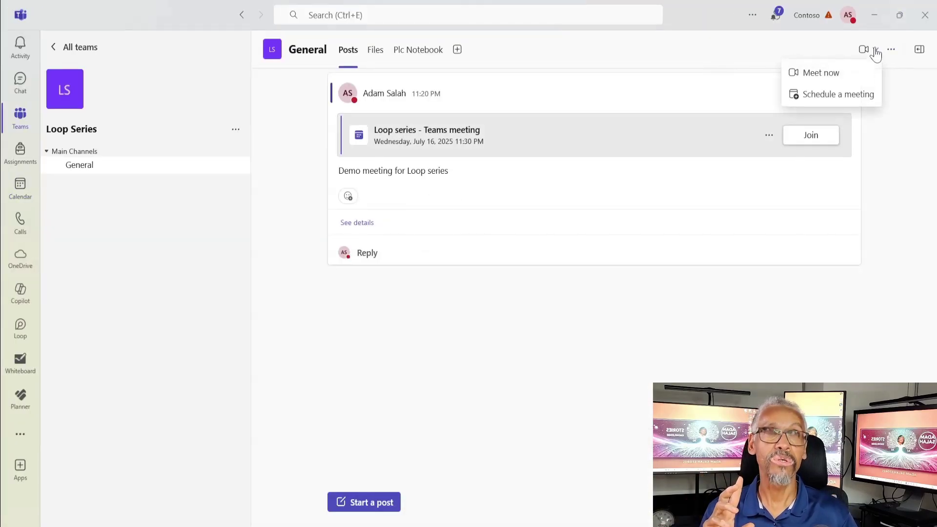
left_click(817, 104)
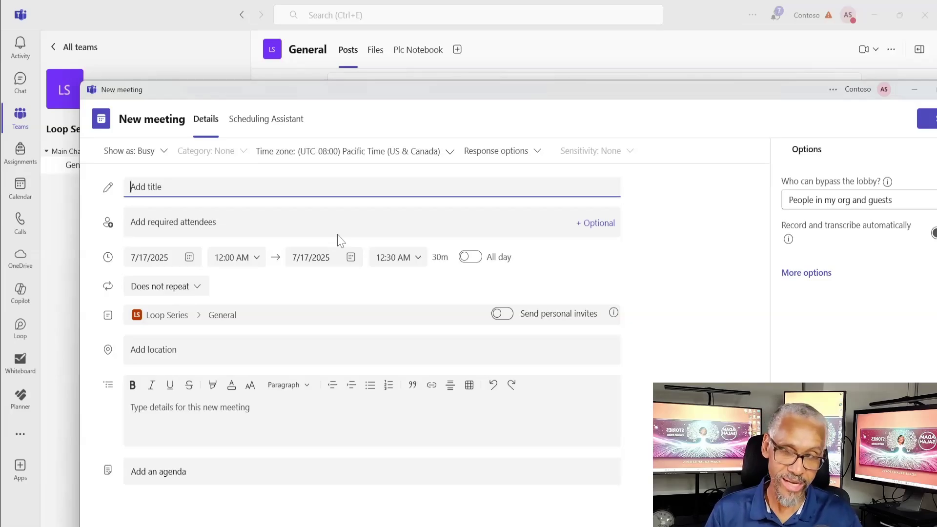
left_click_drag(197, 91, 274, 109)
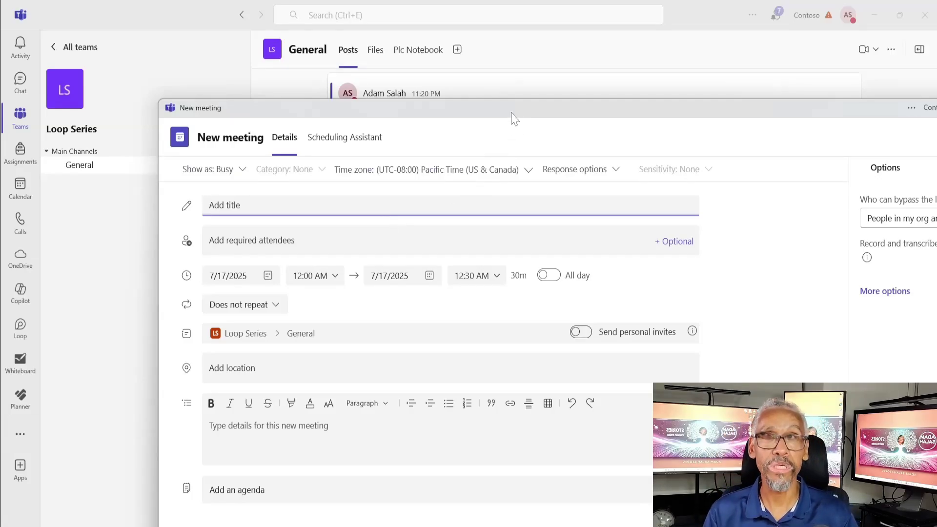
left_click_drag(513, 110, 362, 18)
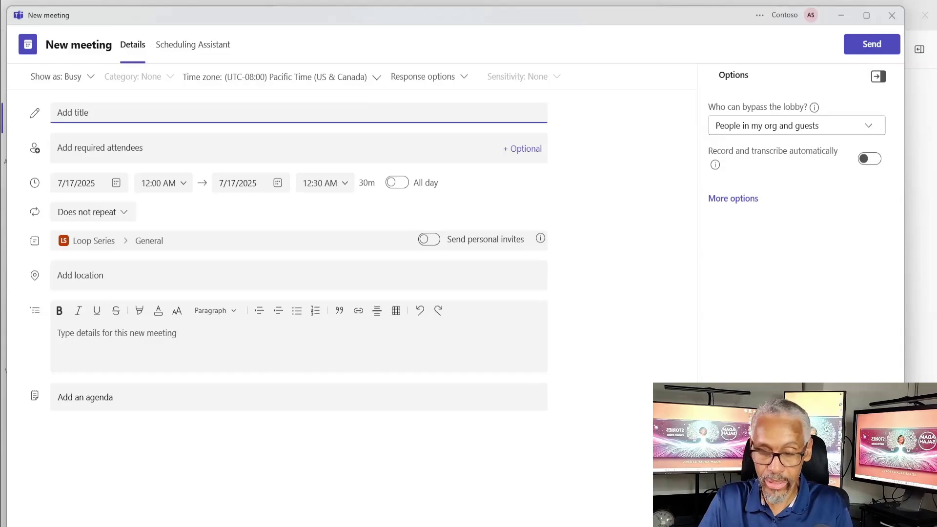
Title the new meeting "Lecture on Teams with Loop"
type("Lecture o")
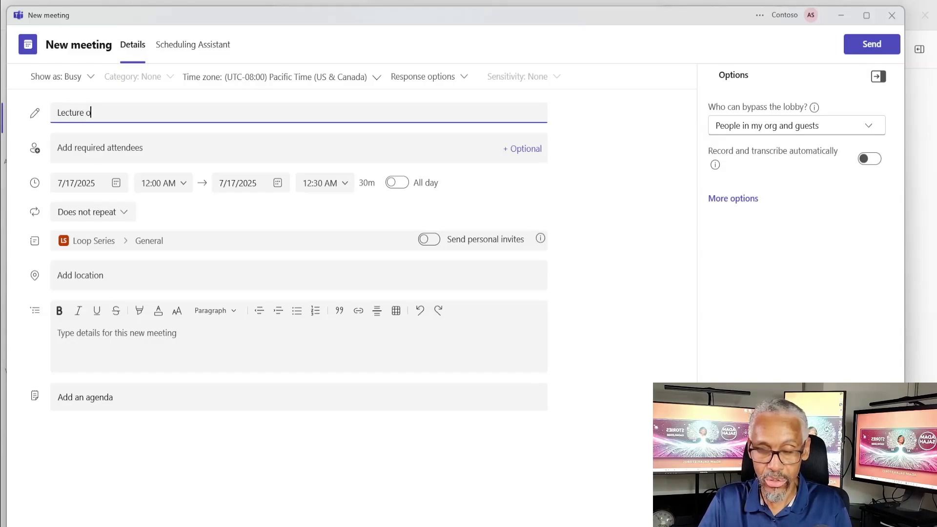
type("n Tam ")
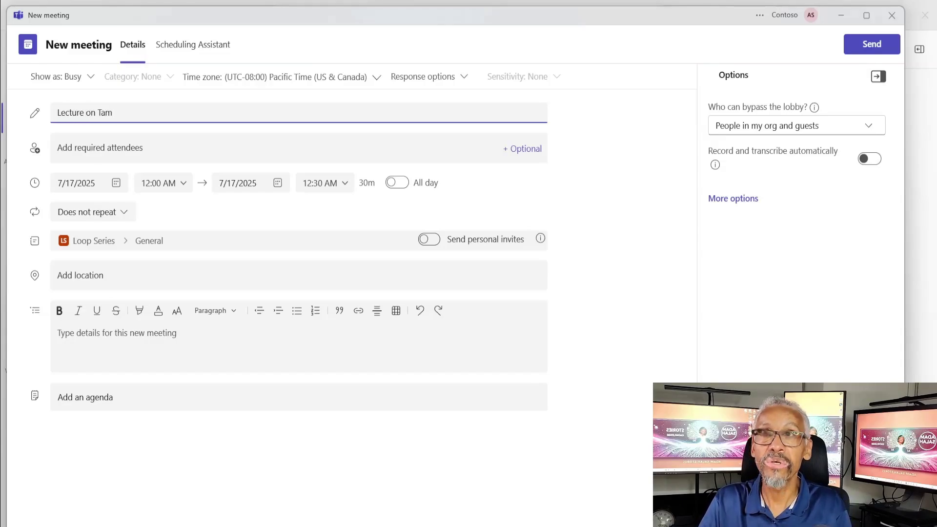
type("===")
key("BackSpace")
key("BackSpace")
key("BackSpace")
key("BackSpace")
key("BackSpace")
key("BackSpace")
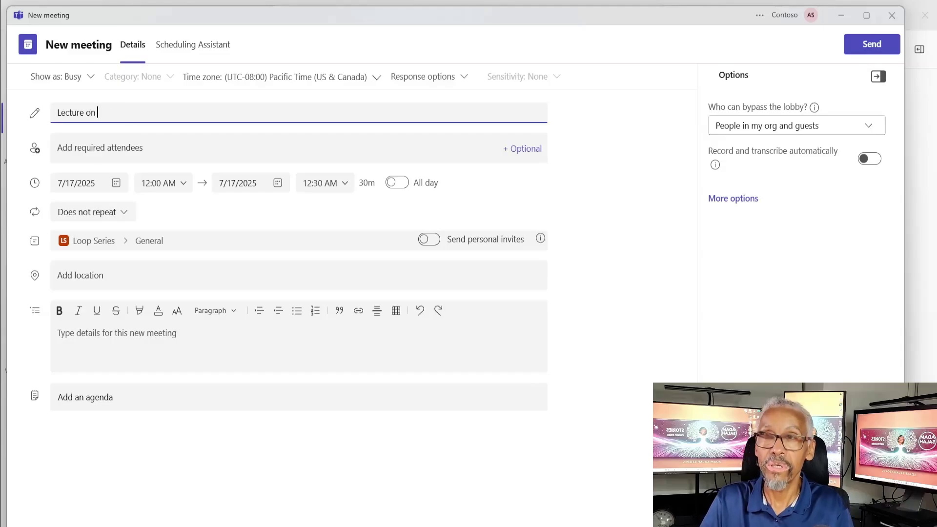
type("Teams wit")
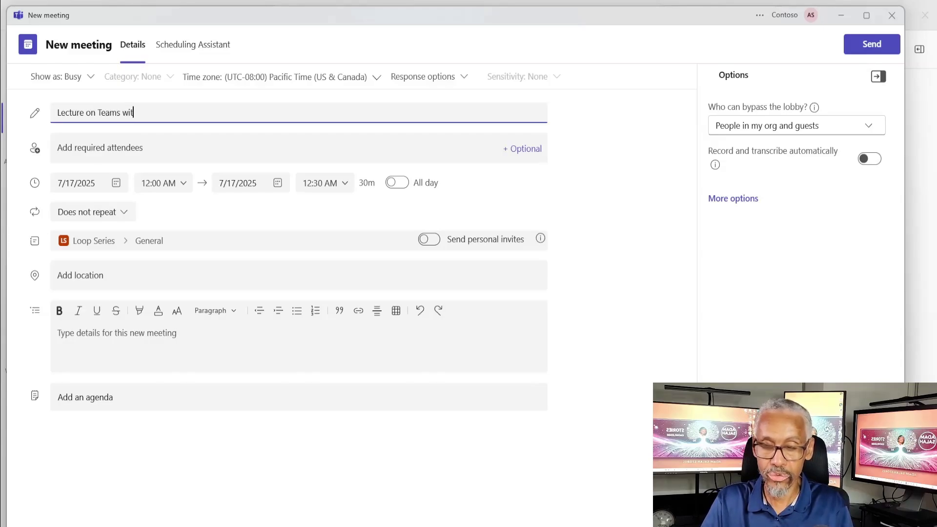
type("h Loop")
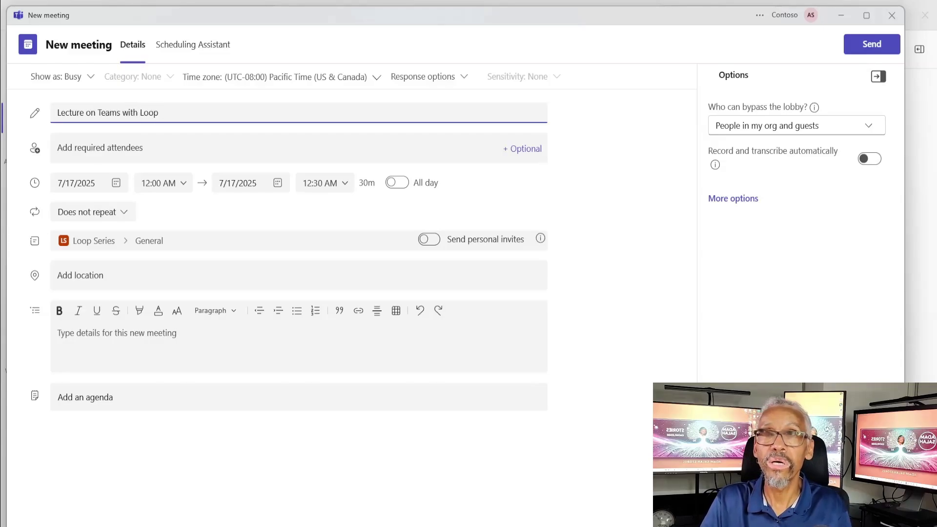
Add two colleagues from the directory as required attendees of the meeting
key("Tab")
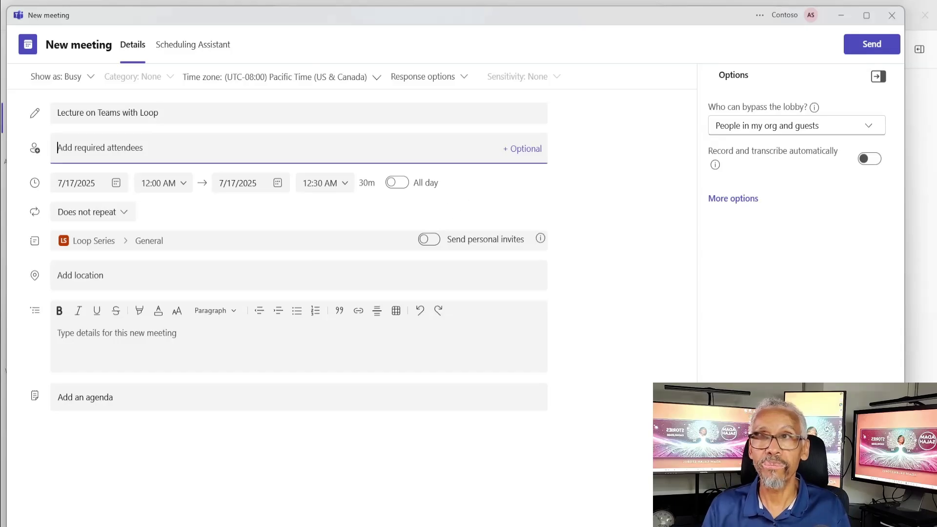
type("alex")
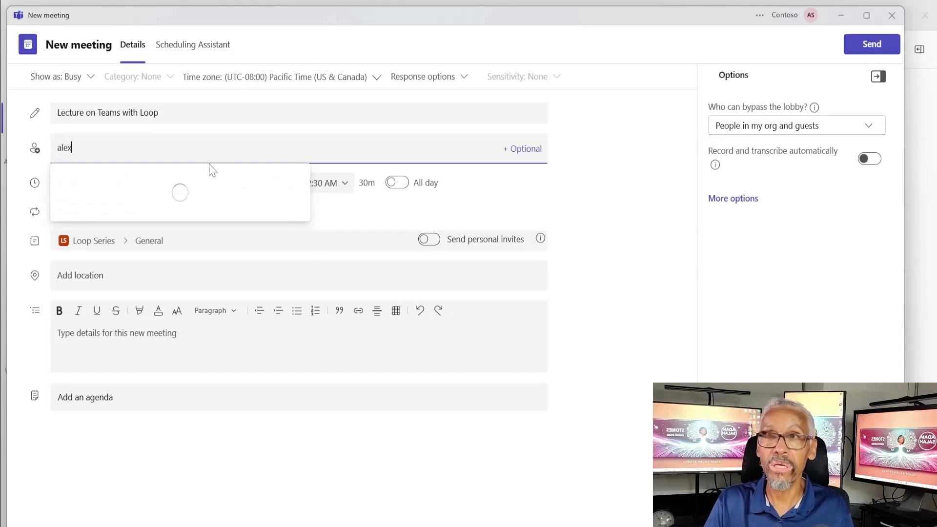
left_click(209, 178)
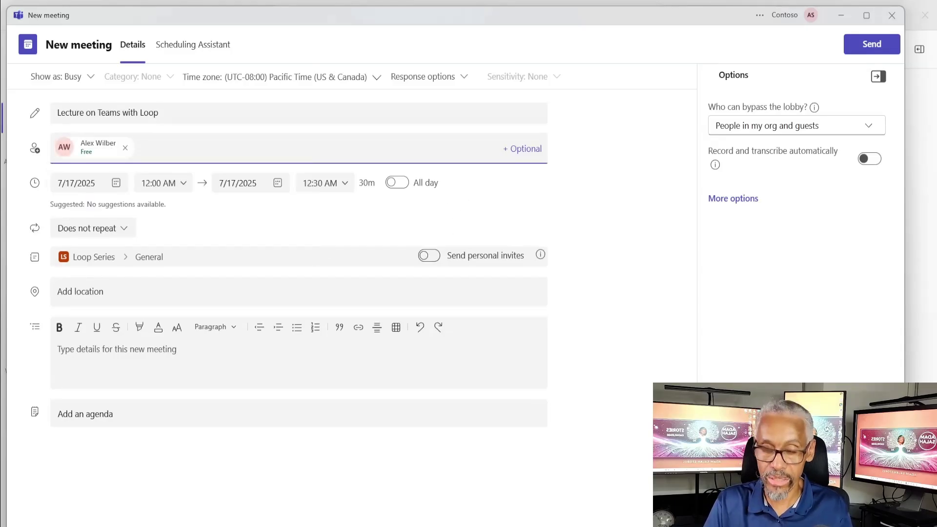
type("adel")
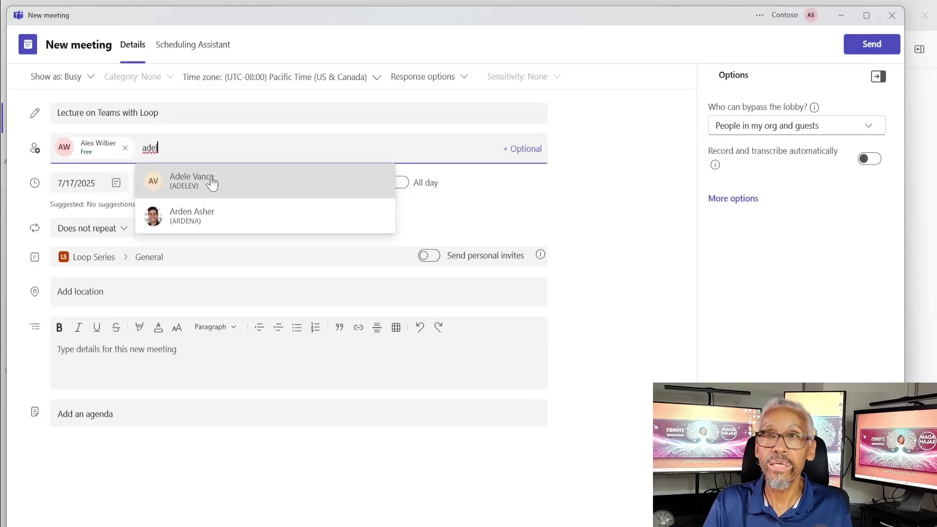
left_click(212, 182)
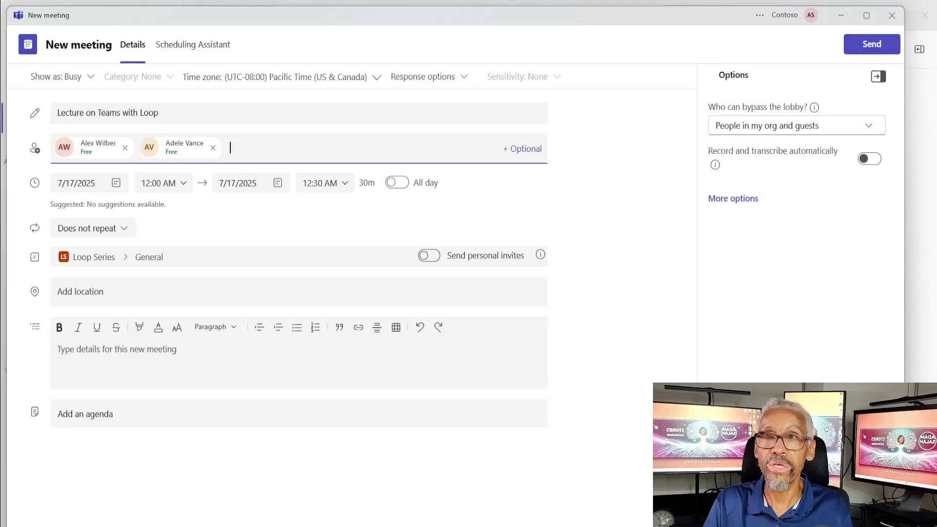
Enter "Just a quick huddle" as the meeting details
left_click(171, 356)
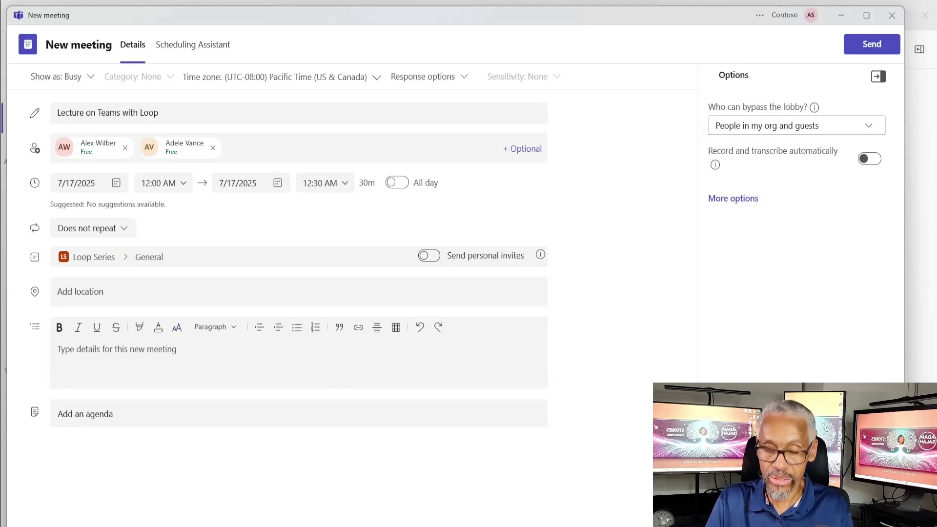
type("Just a qui")
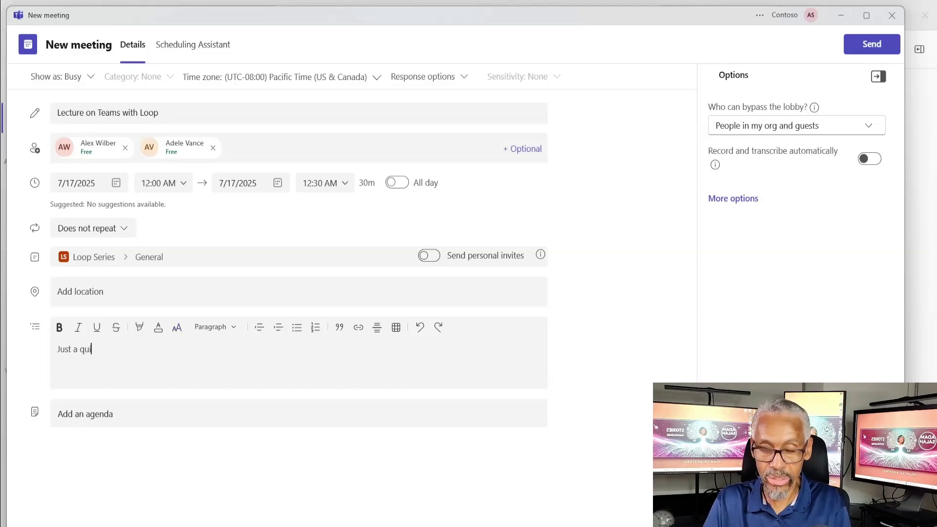
type("ck huddle")
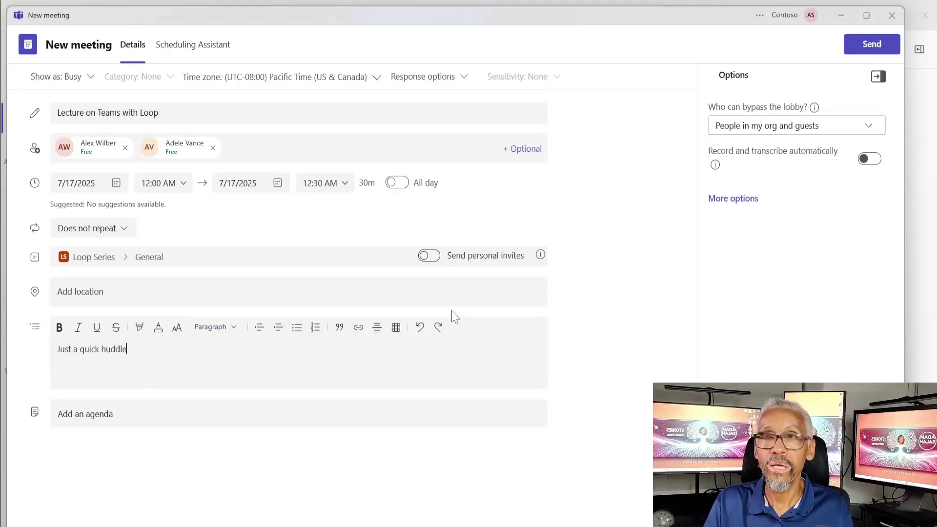
Add a collaborative agenda with meeting notes and follow-up tasks to the meeting
left_click(159, 423)
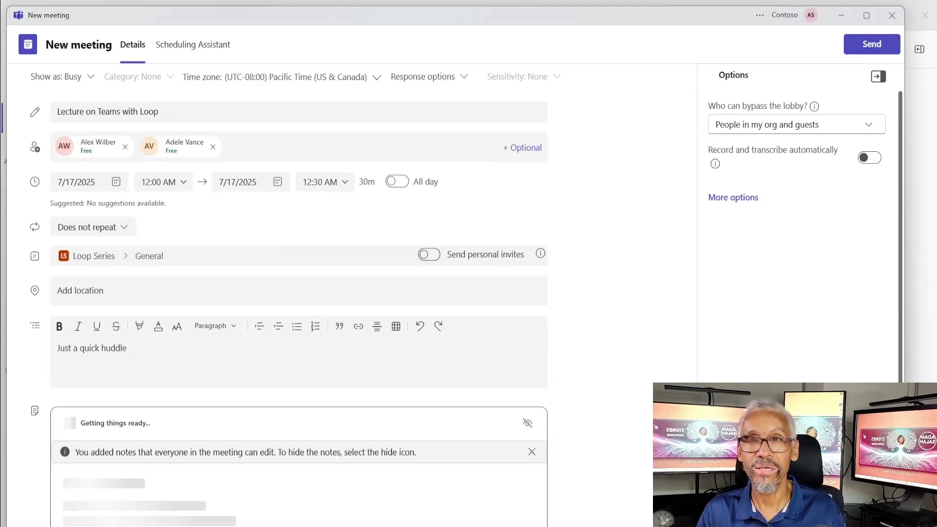
scroll(753, 305, "down", 1)
scroll(693, 324, "down", 4)
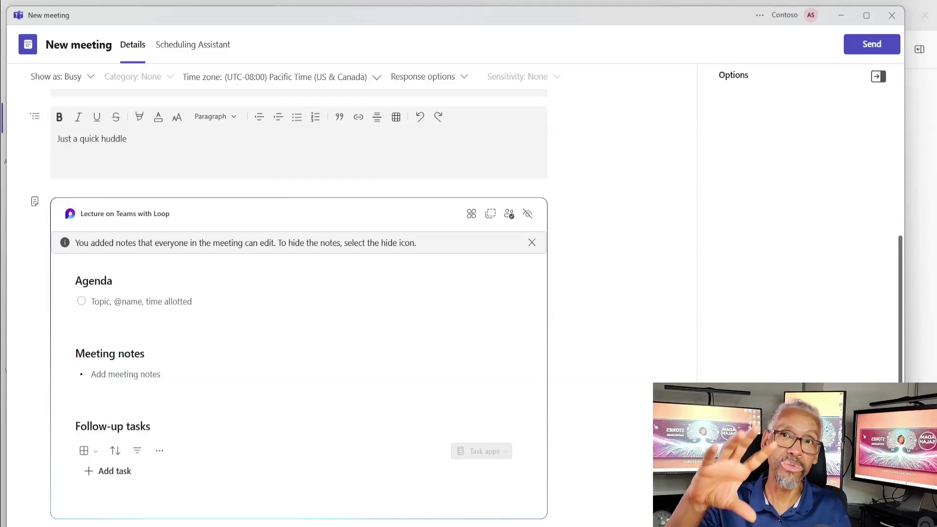
Hide the agenda notes from the attendees and let people view and edit them again
left_click(529, 216)
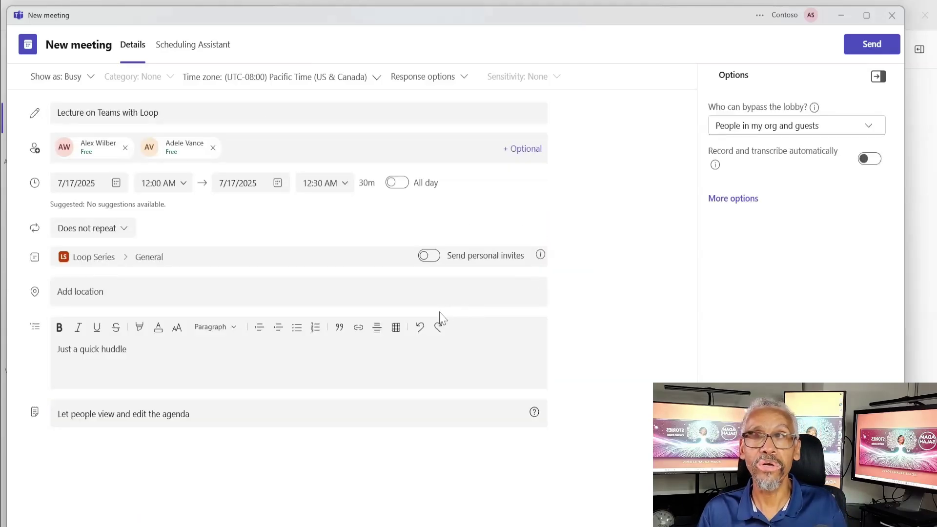
left_click(507, 420)
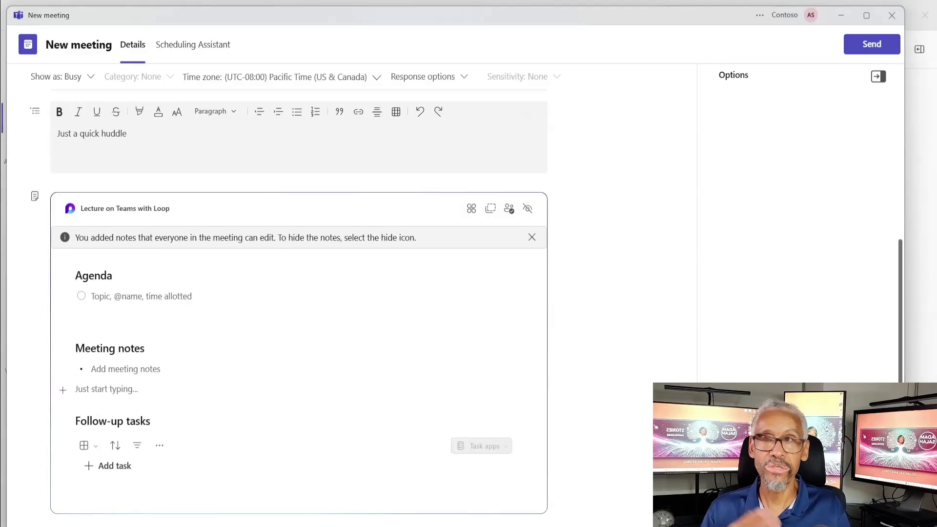
Insert a voting table between the meeting notes and the follow-up tasks of the Loop agenda
type("/")
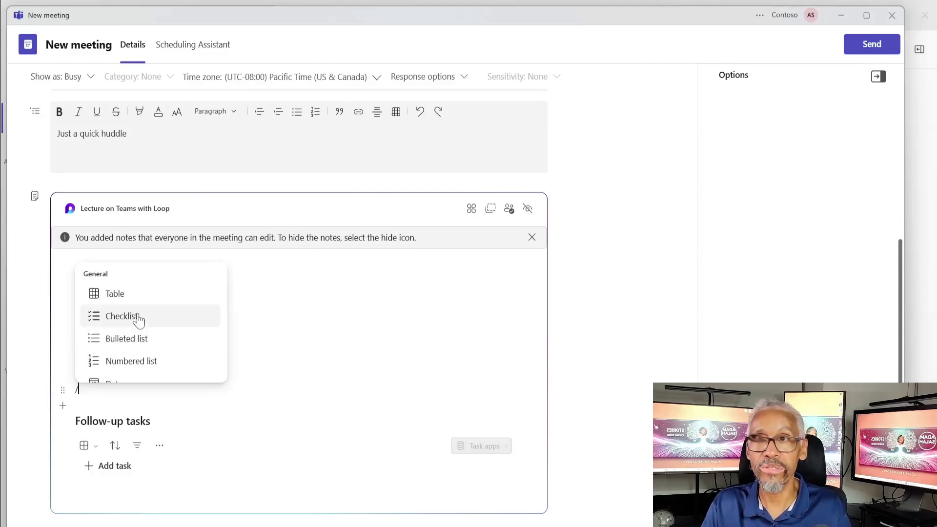
scroll(144, 317, "down", 5)
scroll(144, 359, "down", 6)
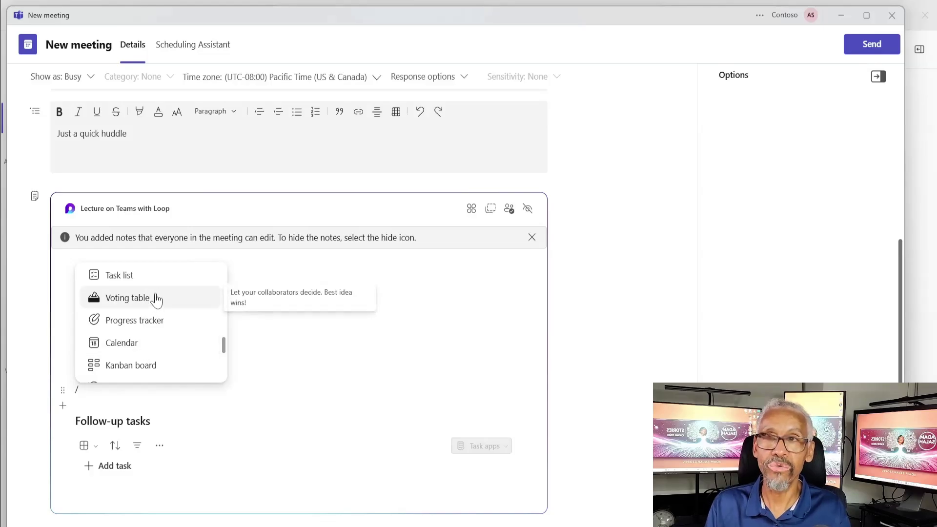
left_click(155, 303)
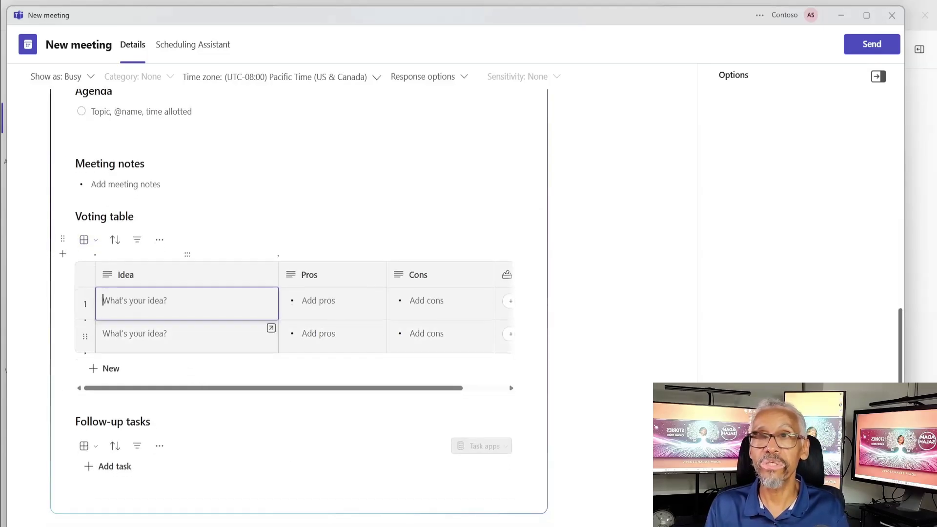
Fill the voting table's two idea rows with "Like?" and "Thoughts to be solicited"
type("Like?")
key("Return")
type("Thoughts t")
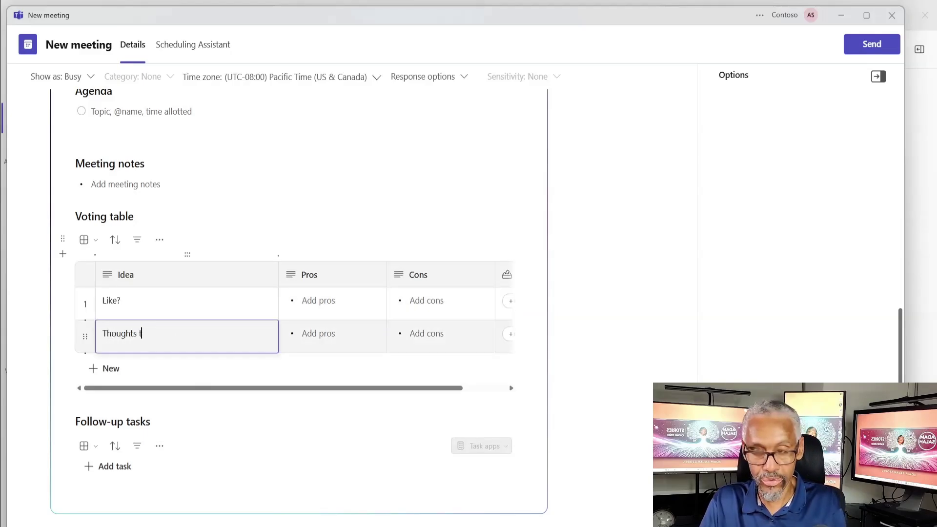
type("o be")
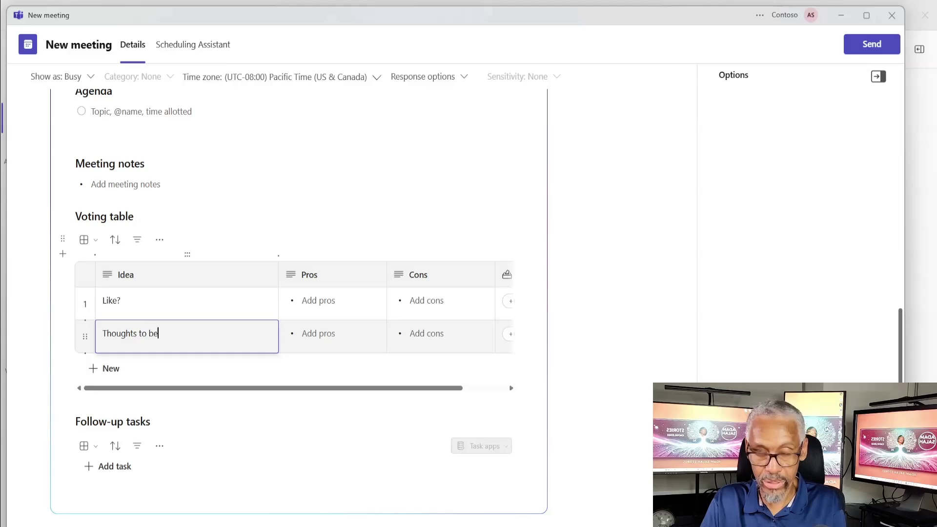
type(" solicited")
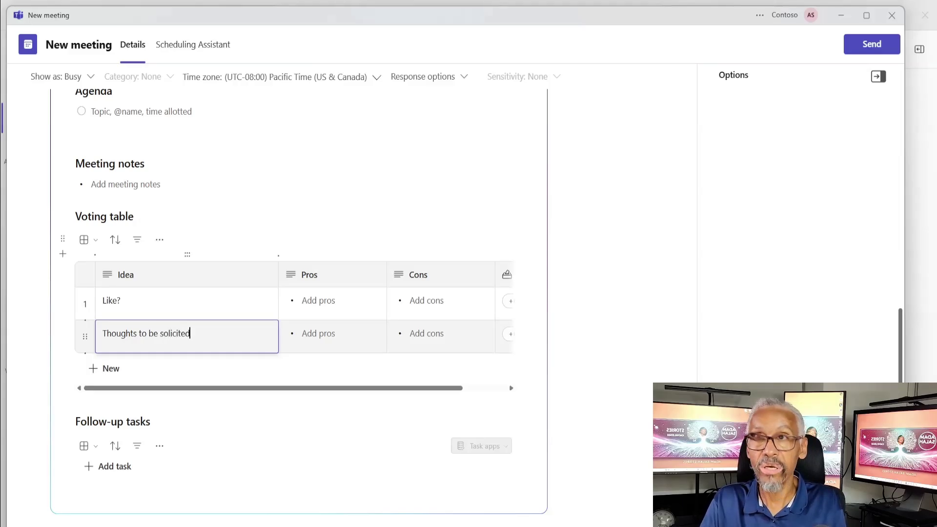
Add "Item 1" and "Item 2" as topics in the agenda checklist
scroll(345, 254, "up", 5)
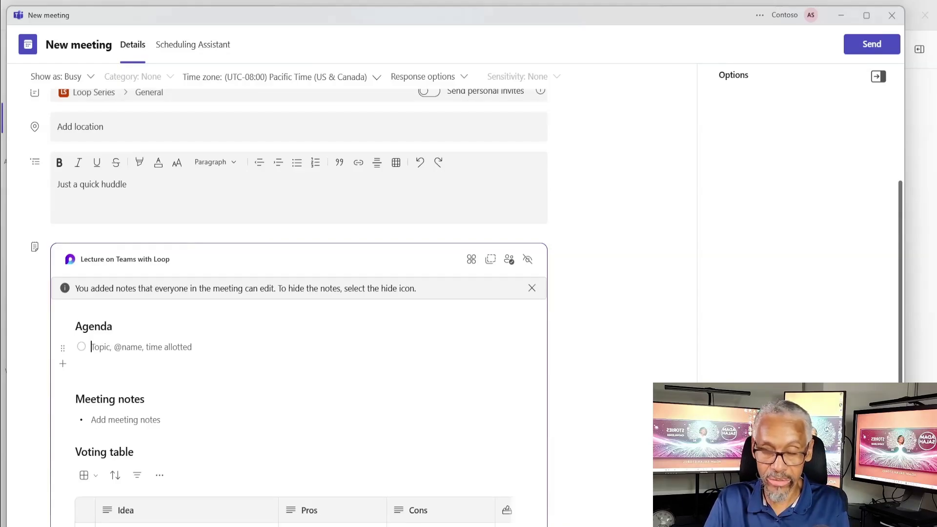
type("Item 1")
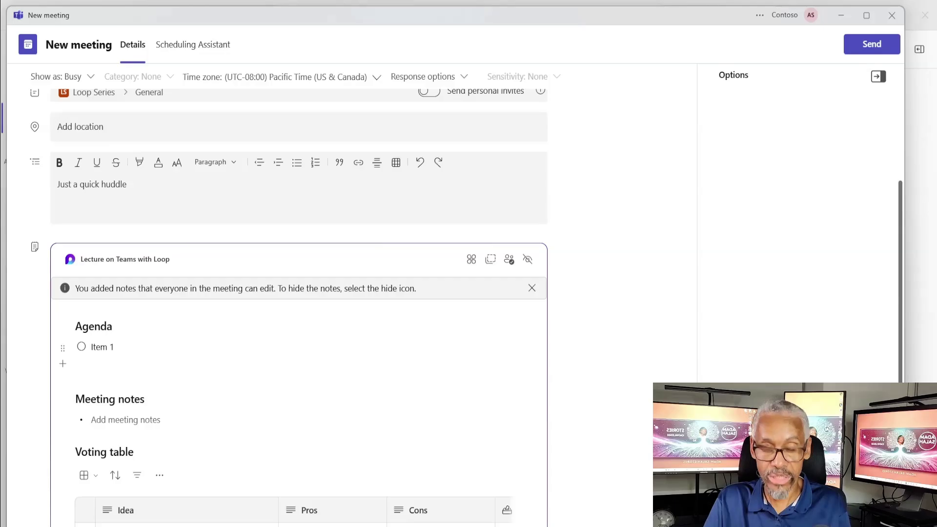
key("Return")
type("Item 2")
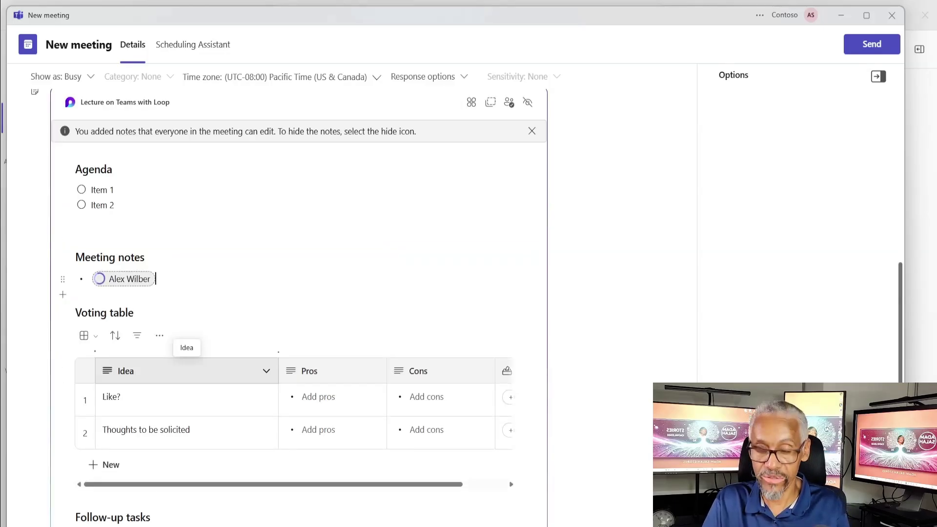
Complete the meeting note that mentions a colleague with "can you please capture notes" and send the meeting invitation
type("can yo")
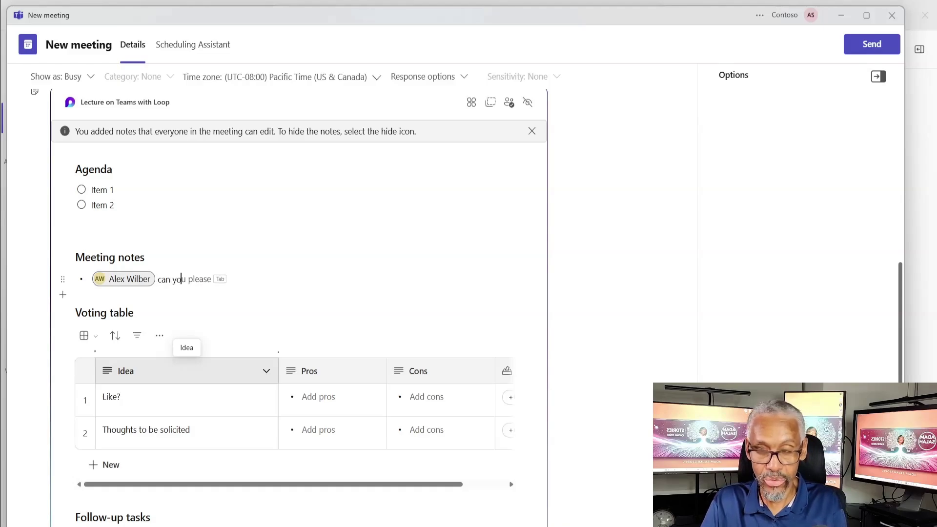
type("u please ca")
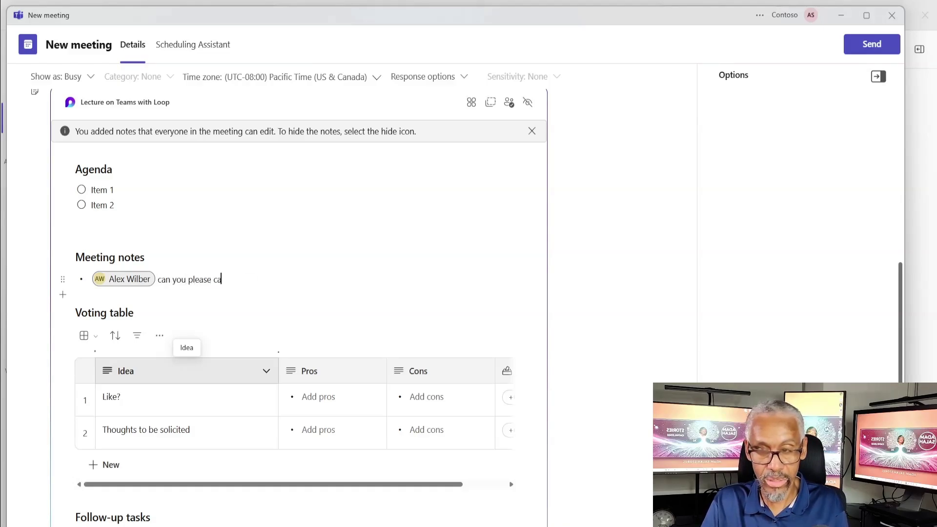
type("pture no")
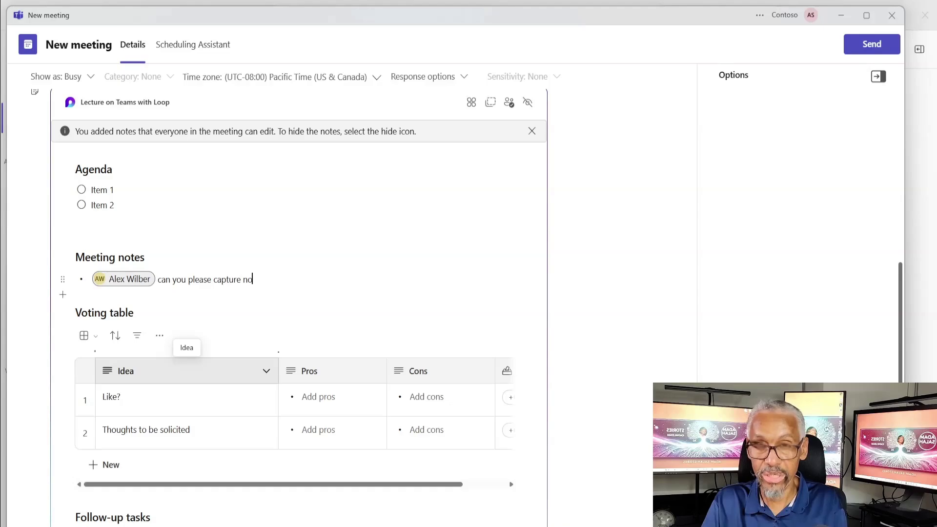
type("tes")
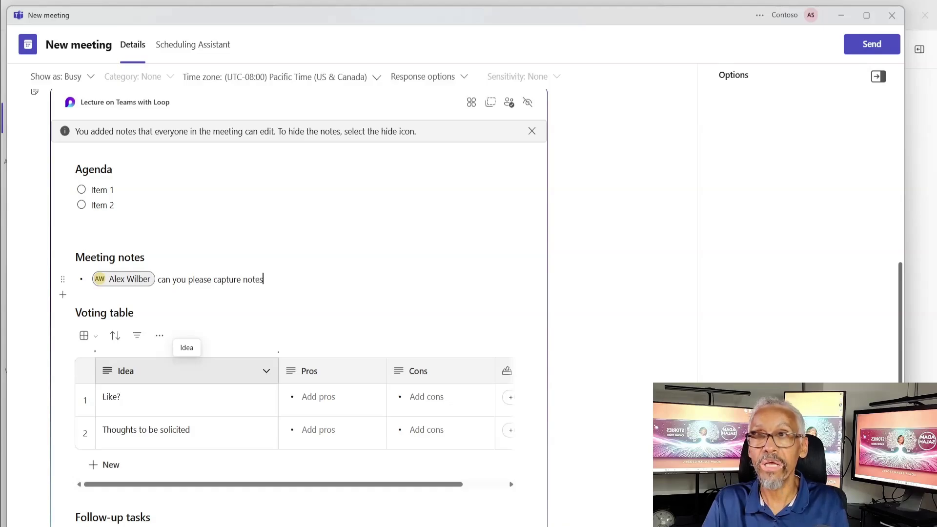
left_click(847, 51)
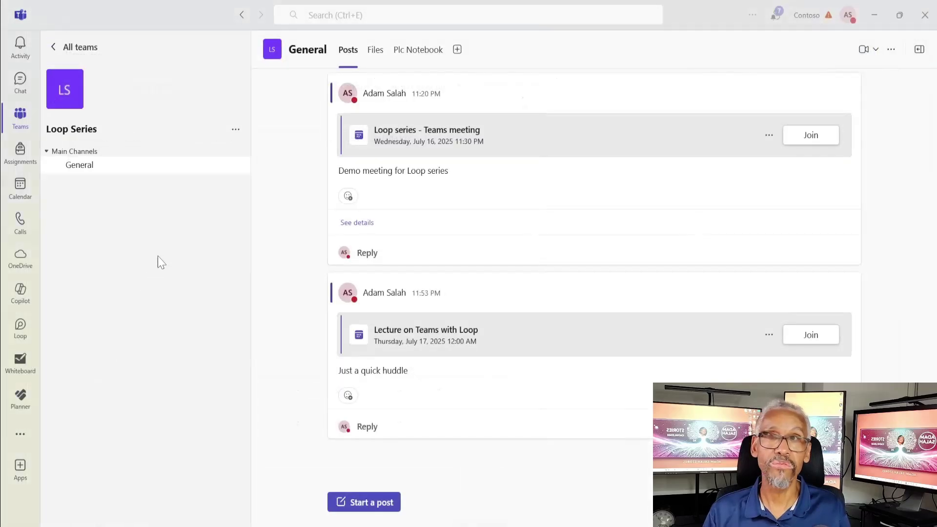
Join the "Lecture on Teams with Loop" meeting from the channel post using computer audio
mouse_move(478, 304)
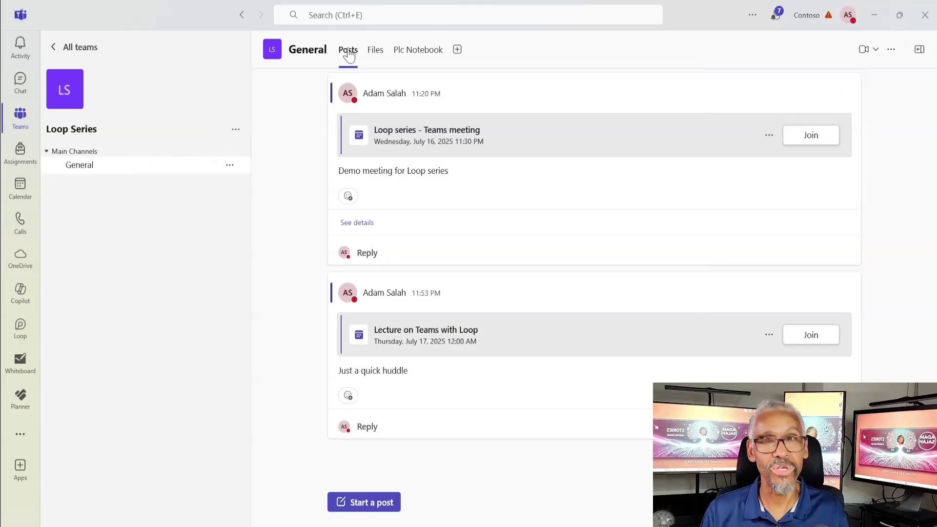
left_click(876, 50)
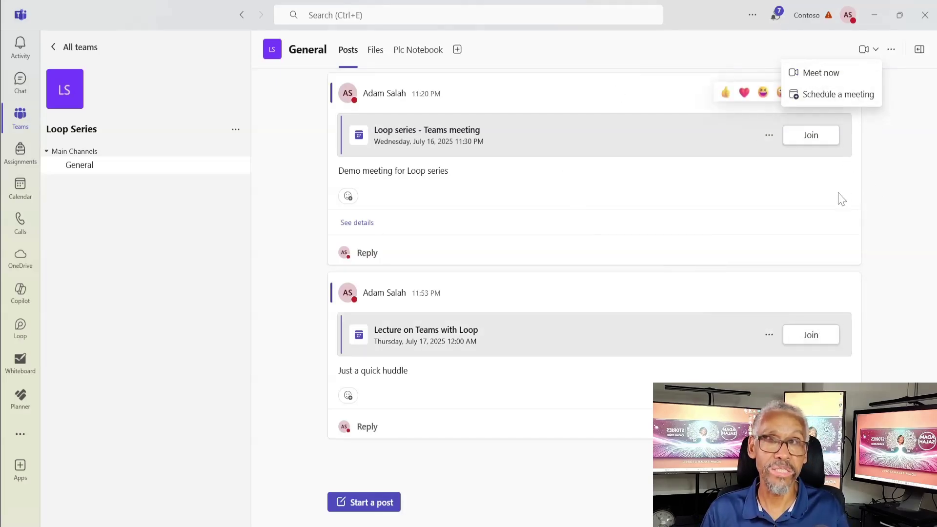
left_click(811, 340)
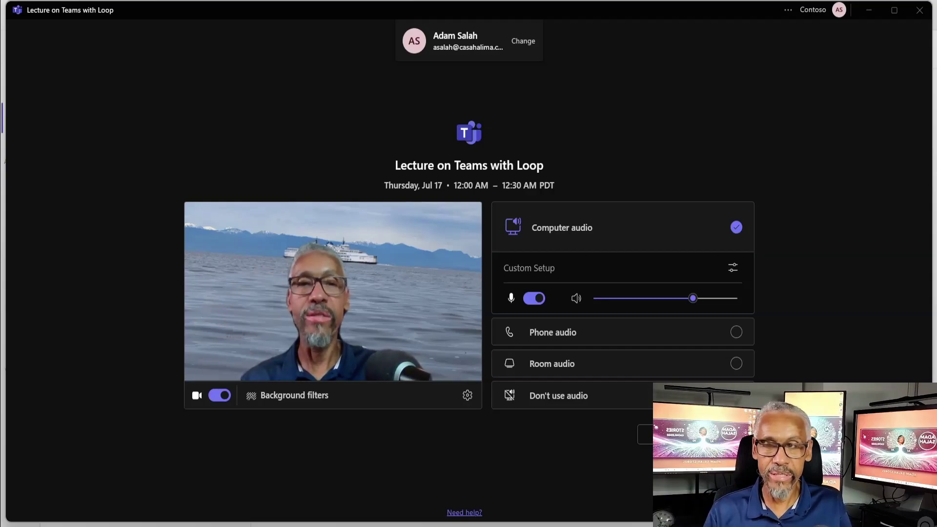
left_click(643, 432)
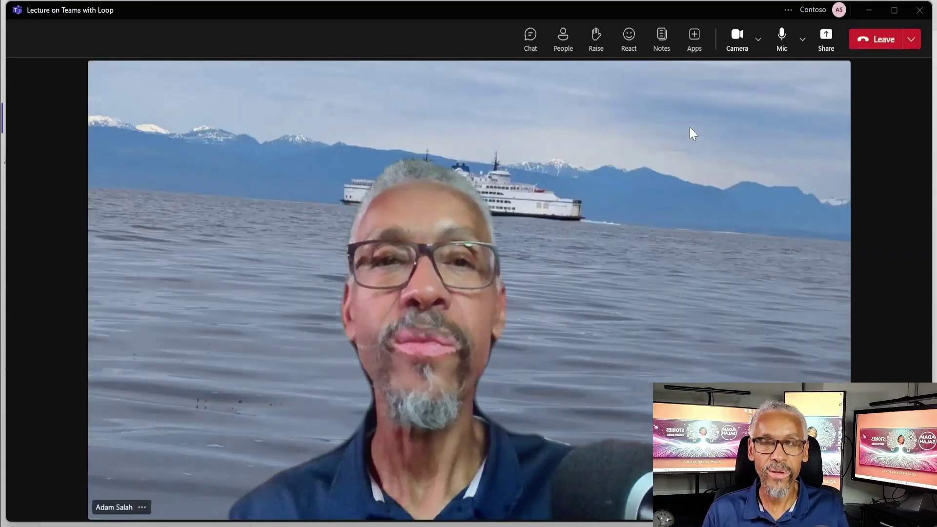
Show the notes inside the meeting and write "Meeting started on time@ad" below the agenda items
left_click(664, 37)
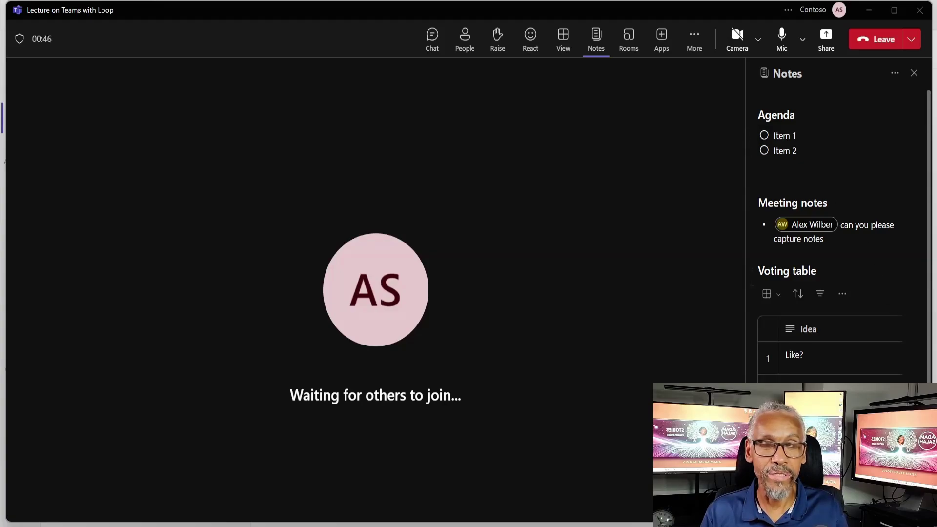
left_click(780, 171)
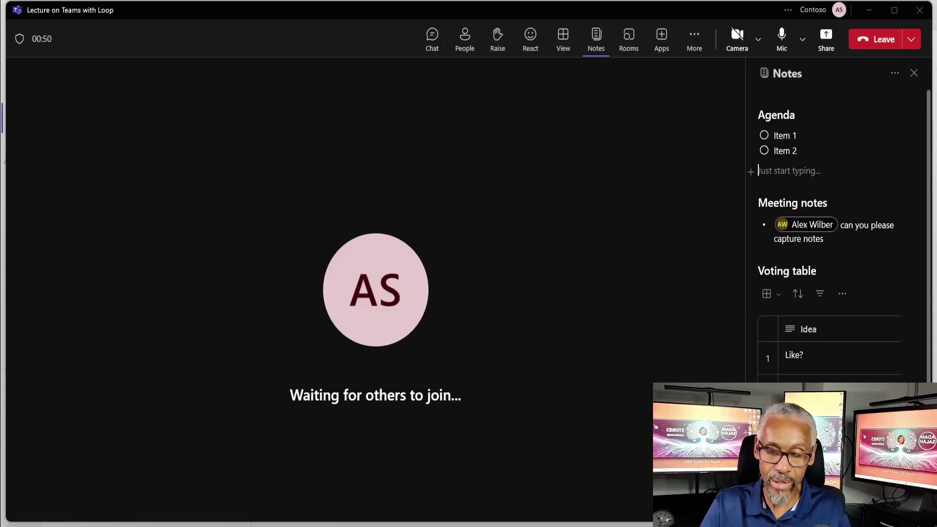
type("Meeting star")
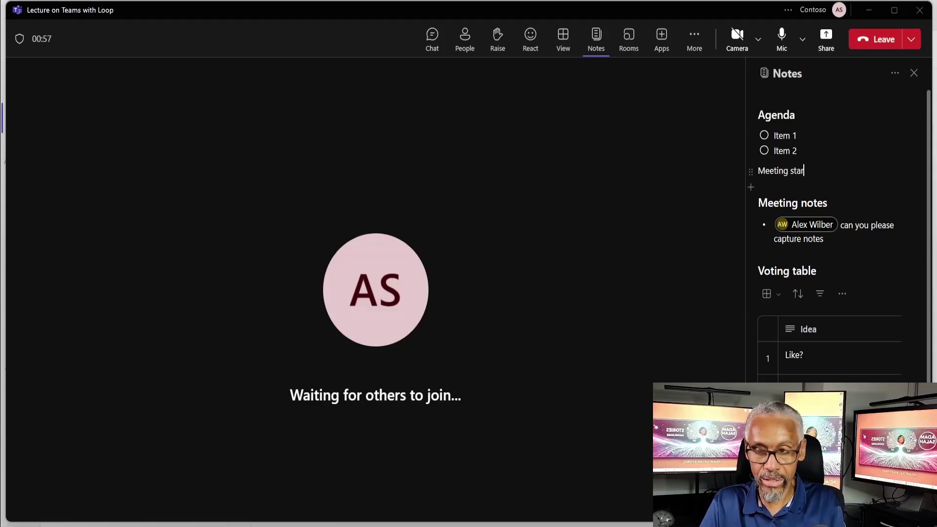
type("ted on time")
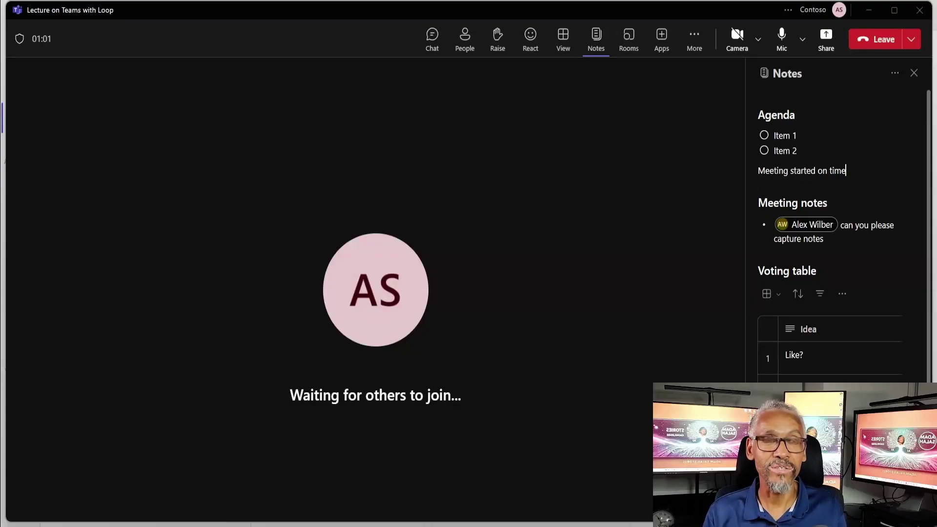
scroll(832, 267, "down", 1)
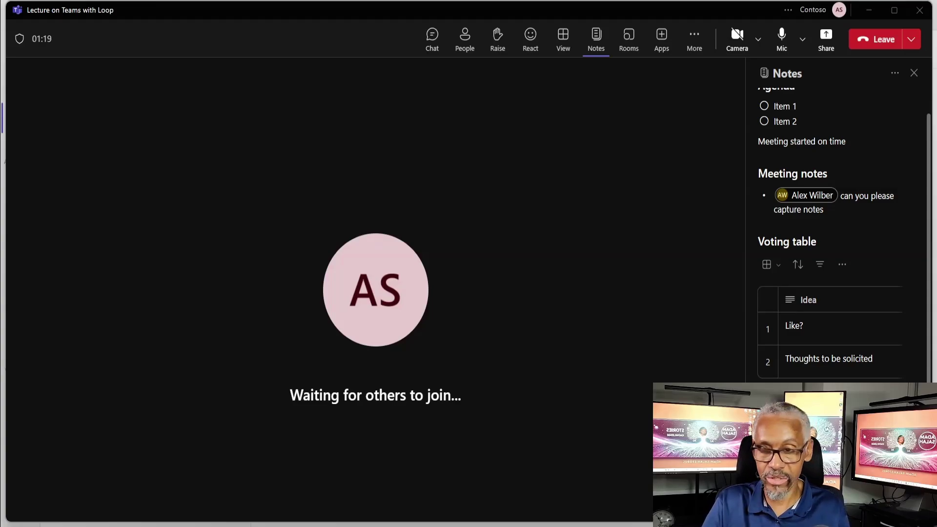
type("@ad")
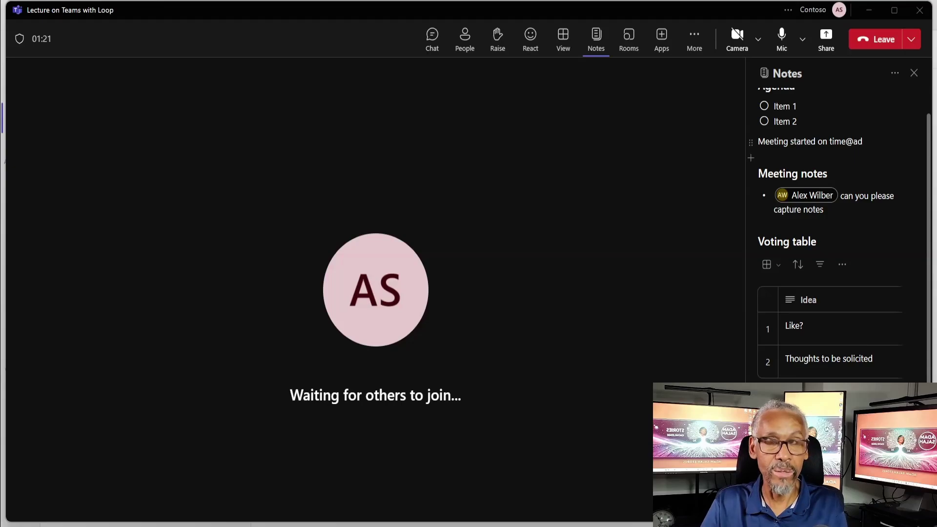
Set the follow-up task's due date to July 19, 2025 and leave the meeting
scroll(830, 234, "down", 2)
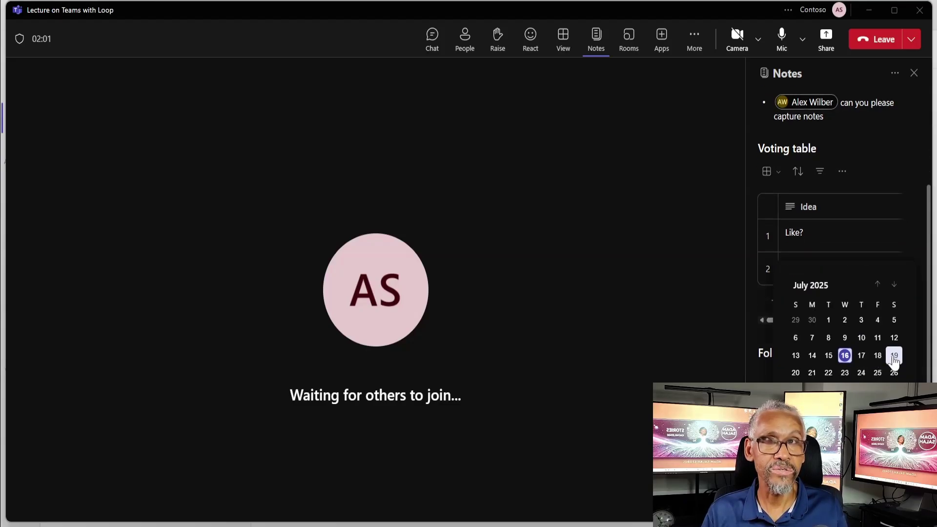
left_click(894, 355)
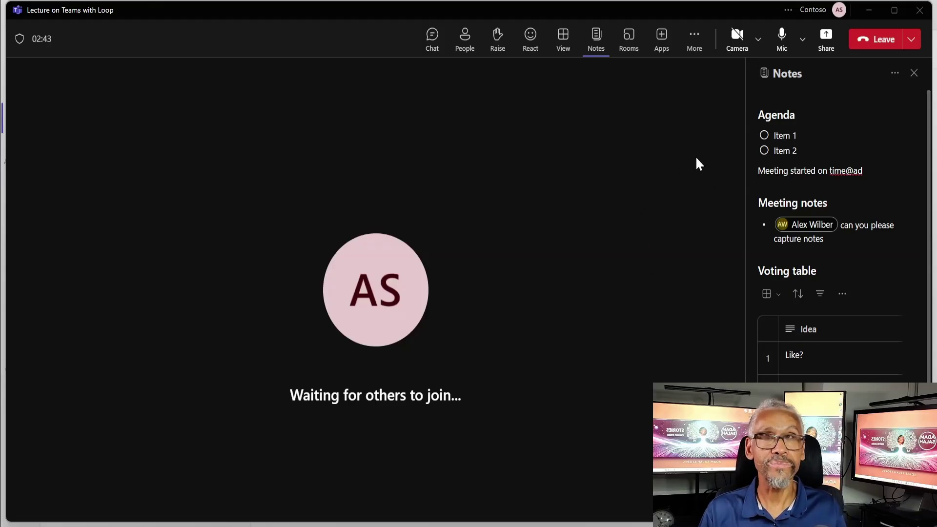
left_click(871, 41)
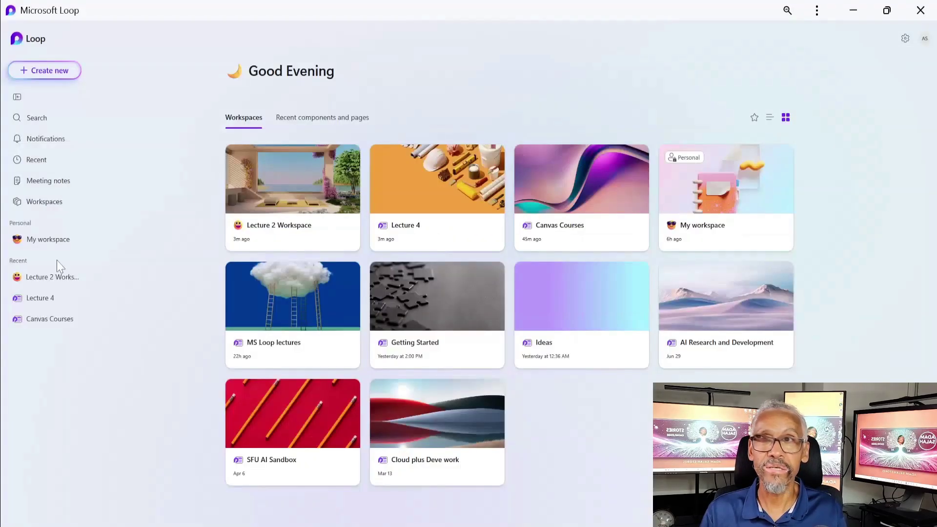
Switch to Microsoft Loop and open the meeting notes of "Lecture on Teams with Loop"
left_click(66, 185)
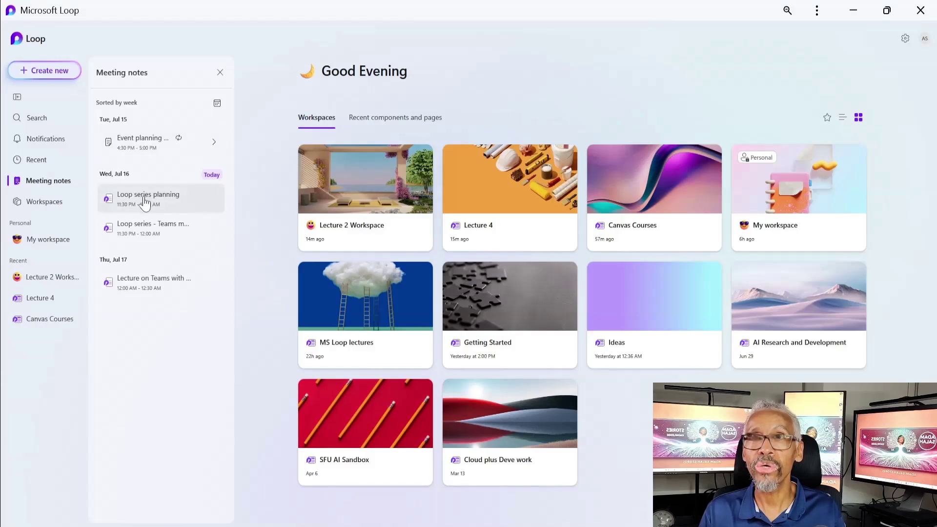
left_click(143, 288)
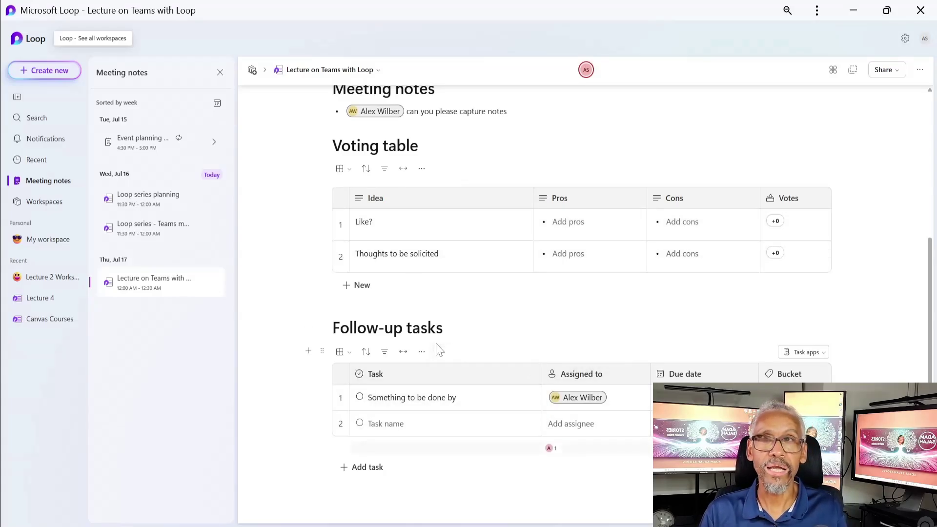
scroll(537, 292, "up", 2)
left_click(416, 124)
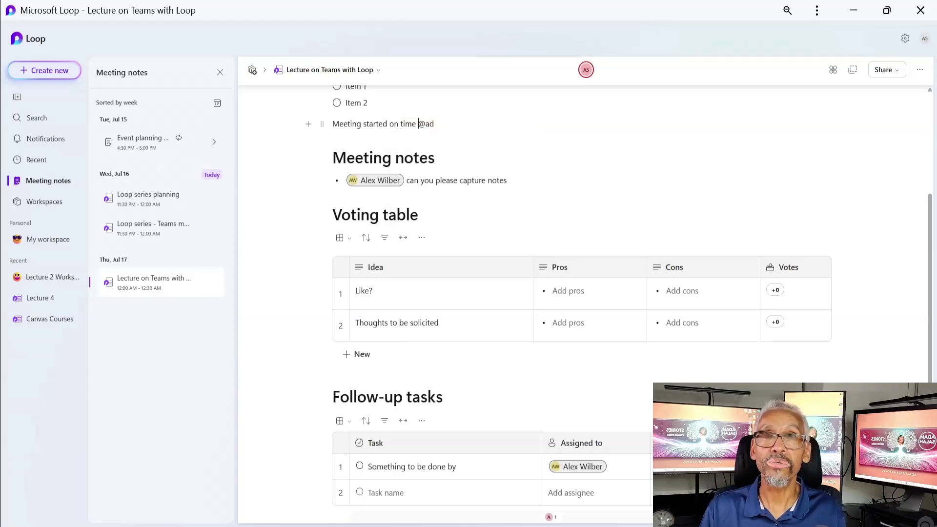
key("shift+Right")
key("shift+Right")
key("shift+Right")
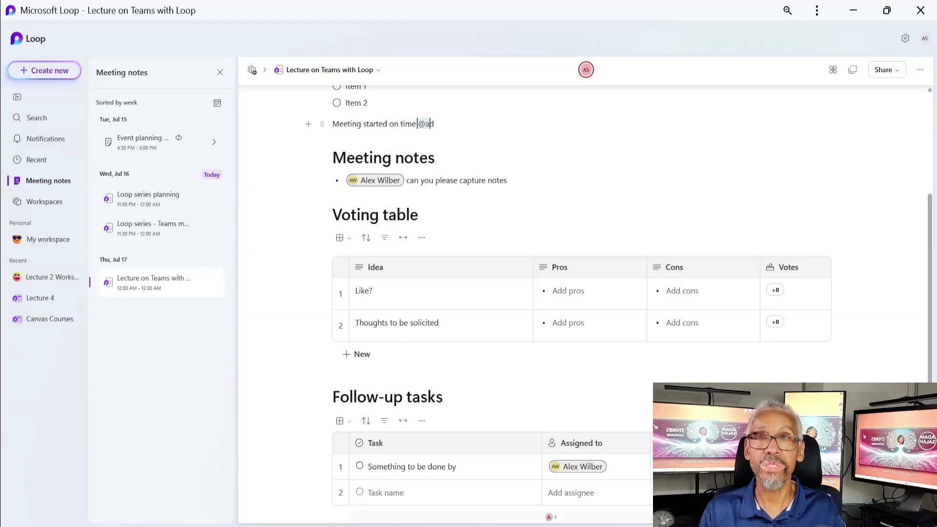
key("BackSpace")
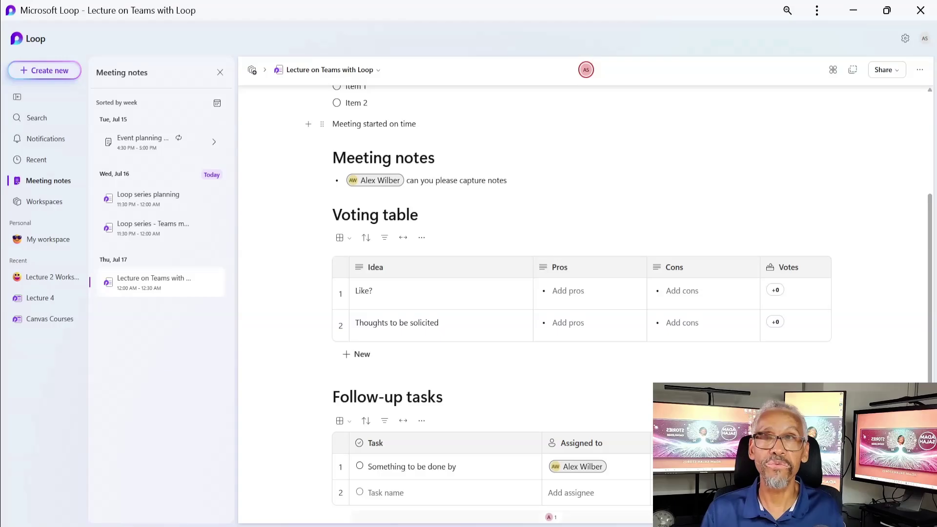
scroll(580, 293, "up", 5)
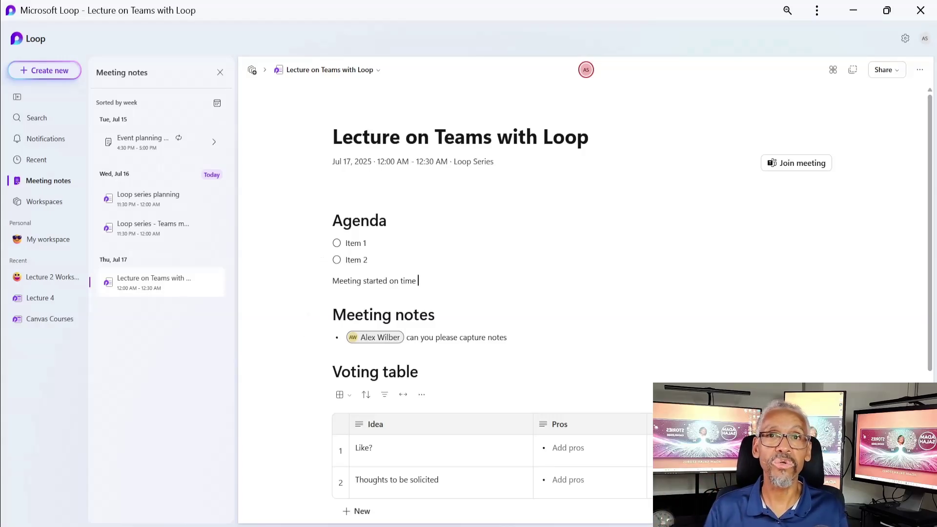
scroll(581, 293, "down", 5)
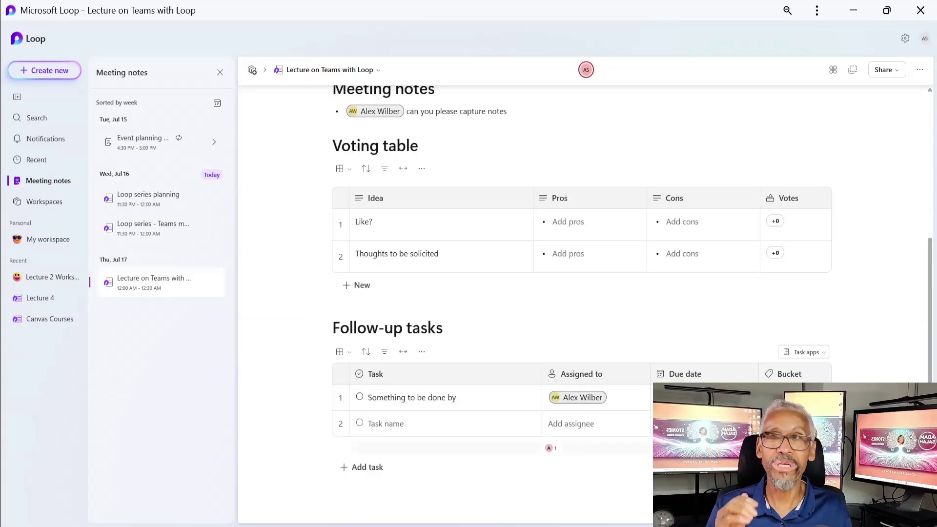
scroll(439, 180, "up", 5)
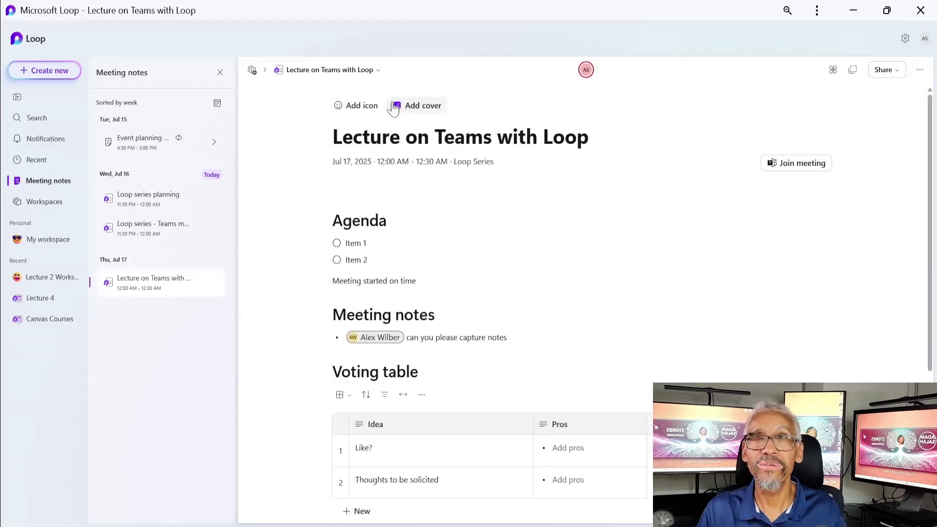
Open the page's Meetings storage folder in SharePoint and open "Lecture on Teams with Loop.loop" from it
left_click(375, 71)
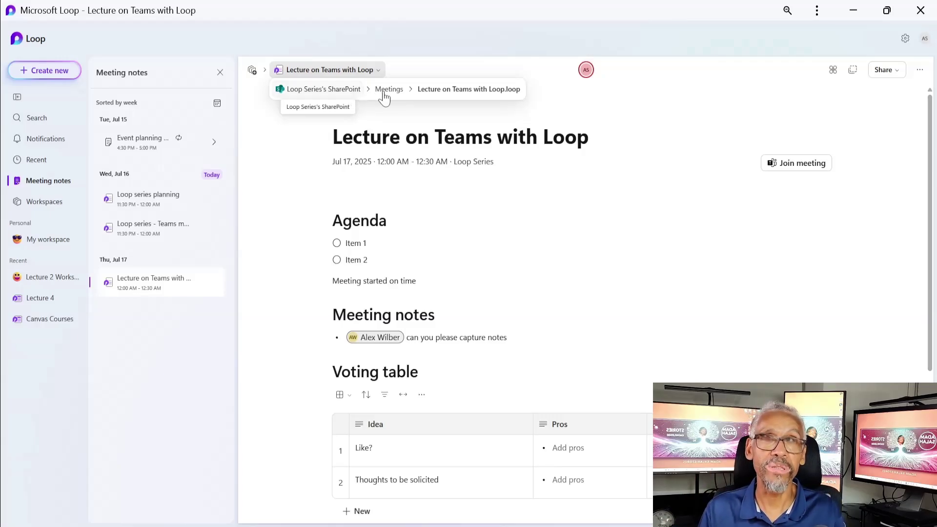
left_click(383, 94)
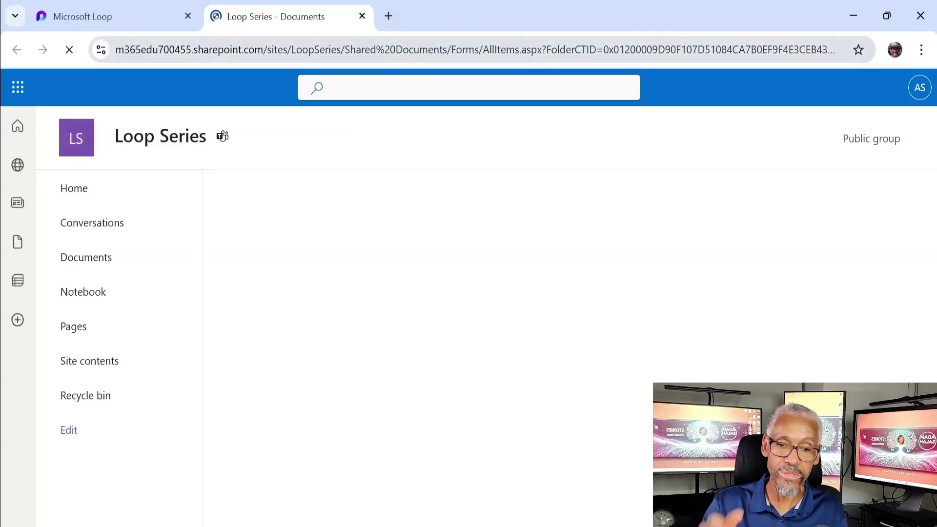
key("Escape")
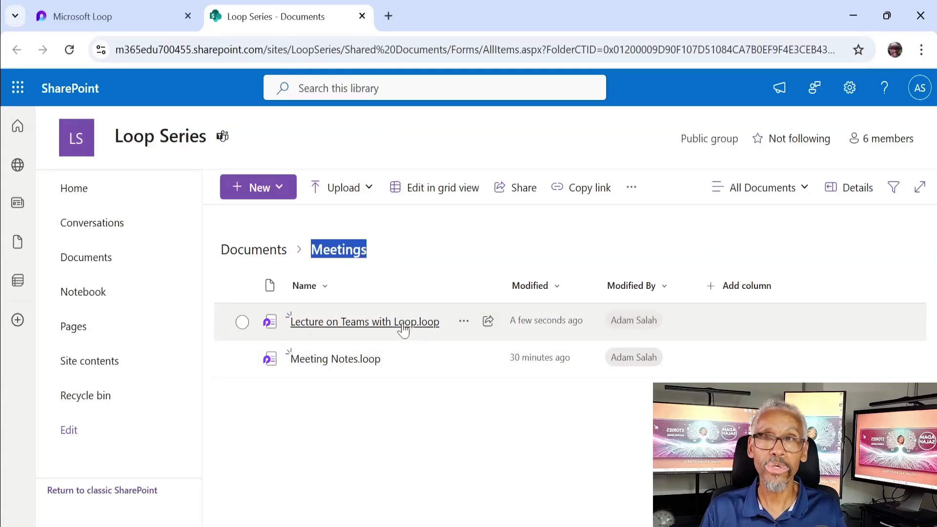
left_click(403, 330)
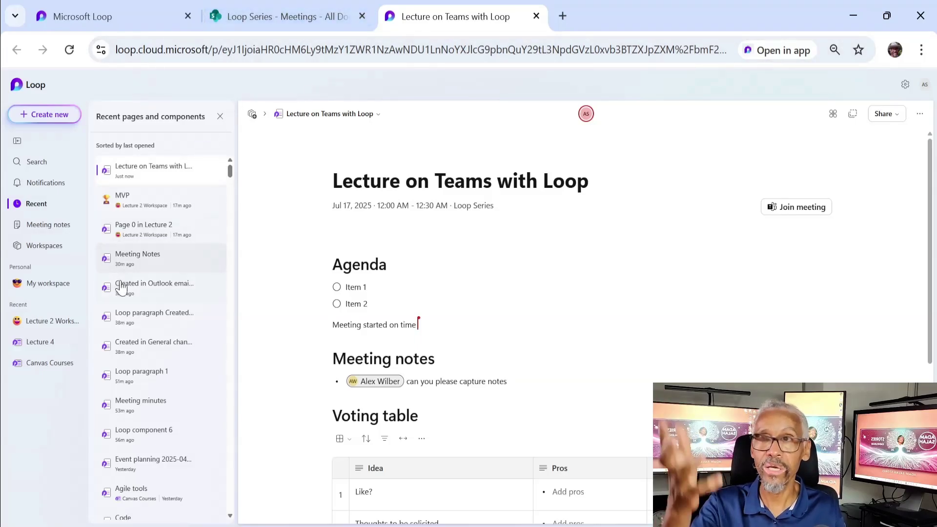
Return to the SharePoint library and browse between the top-level Documents folder and its Meetings folder
left_click(274, 14)
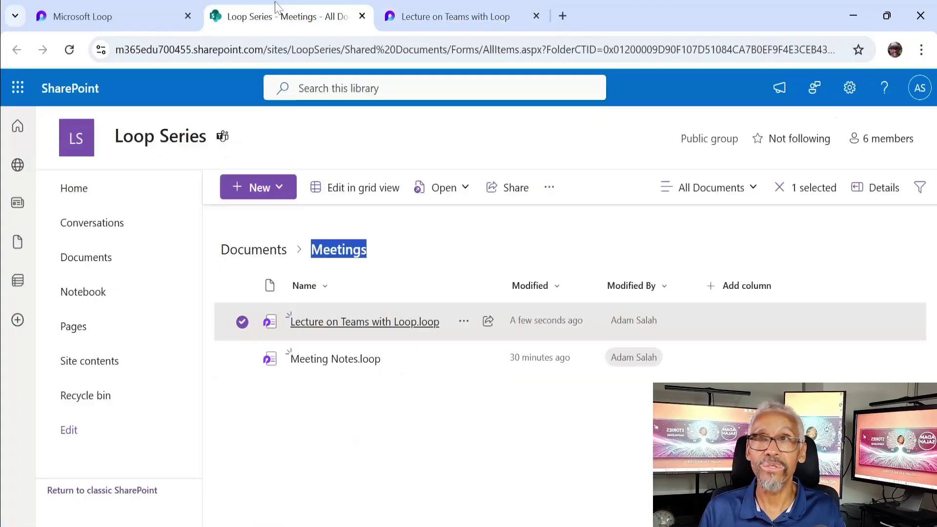
left_click(255, 252)
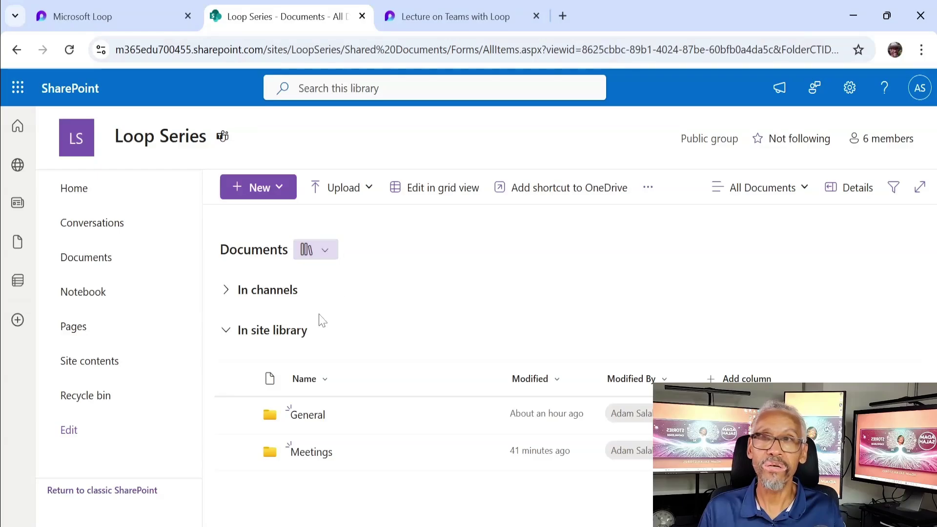
left_click(326, 454)
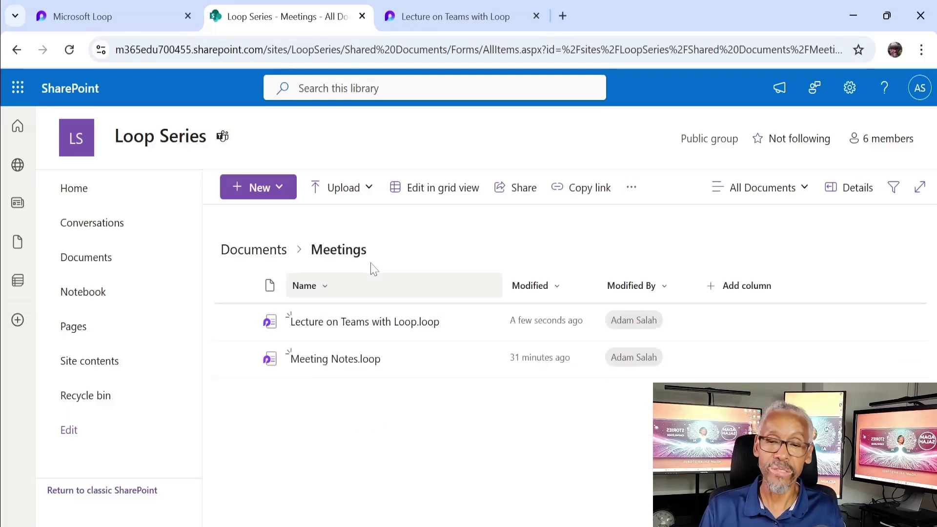
left_click(269, 257)
Return to the lecture notes page in the browser, show the meeting notes list, and close the browser window
left_click(451, 16)
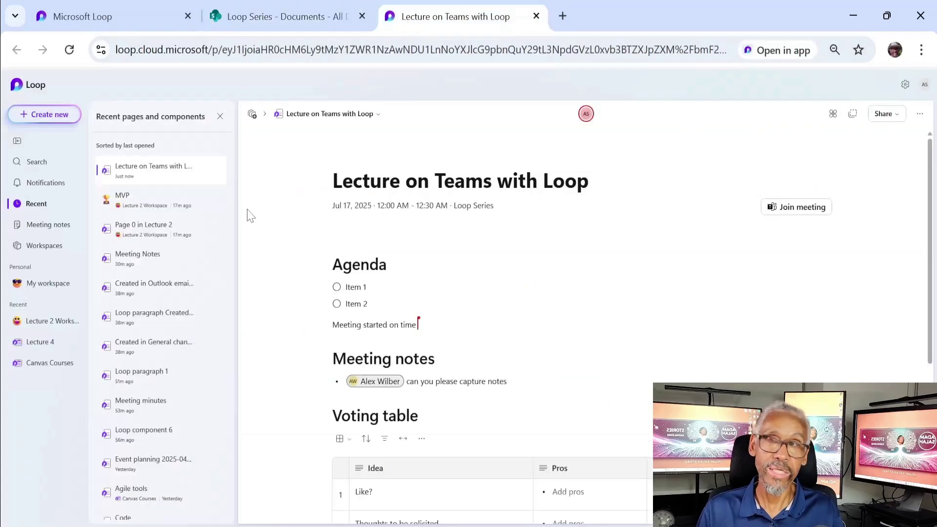
left_click(47, 225)
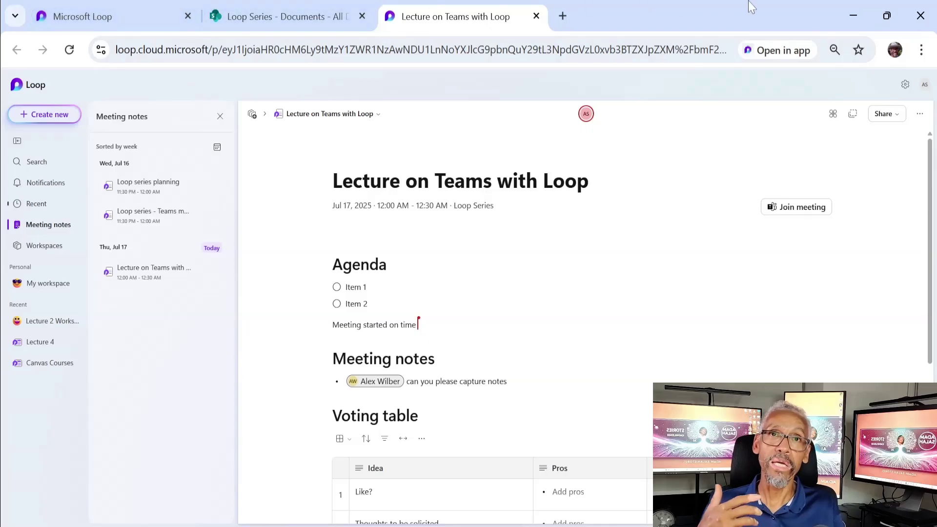
left_click(917, 16)
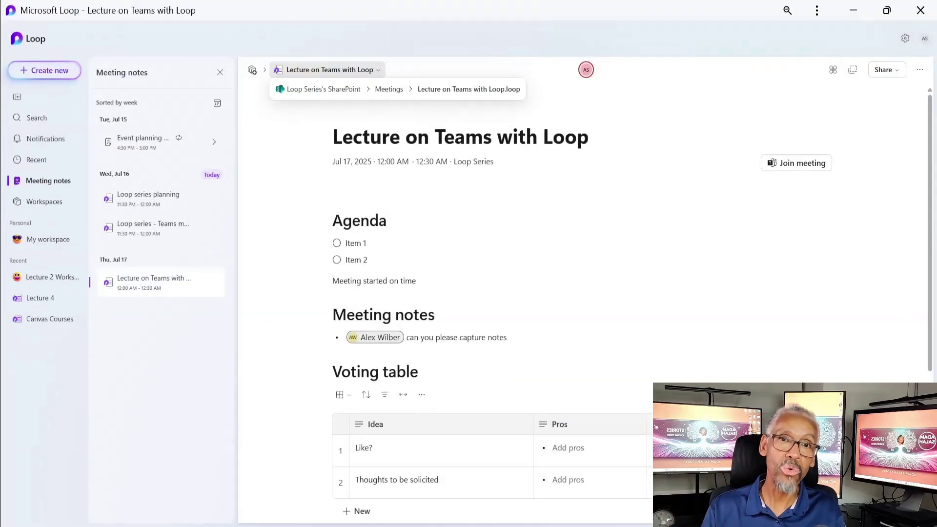
Switch to Teams and view the call options of the General channel without choosing one
key("alt+Tab")
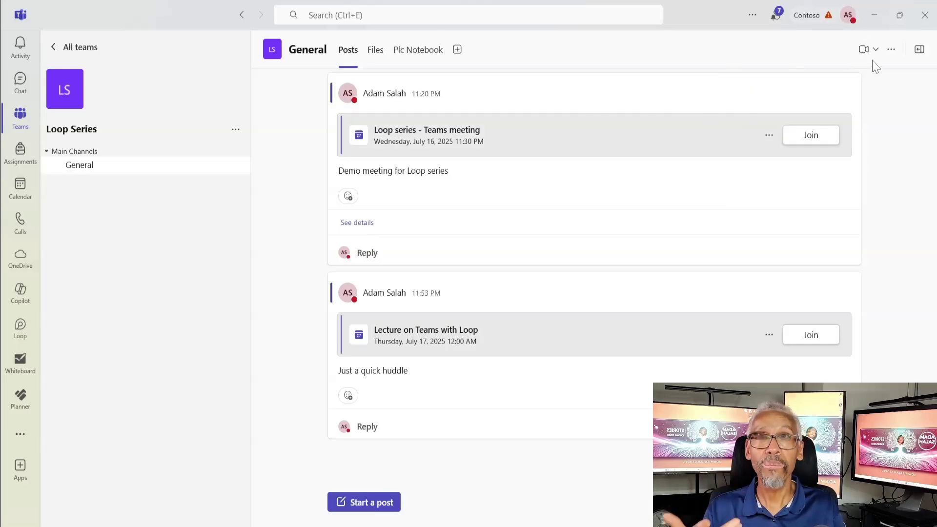
left_click(874, 51)
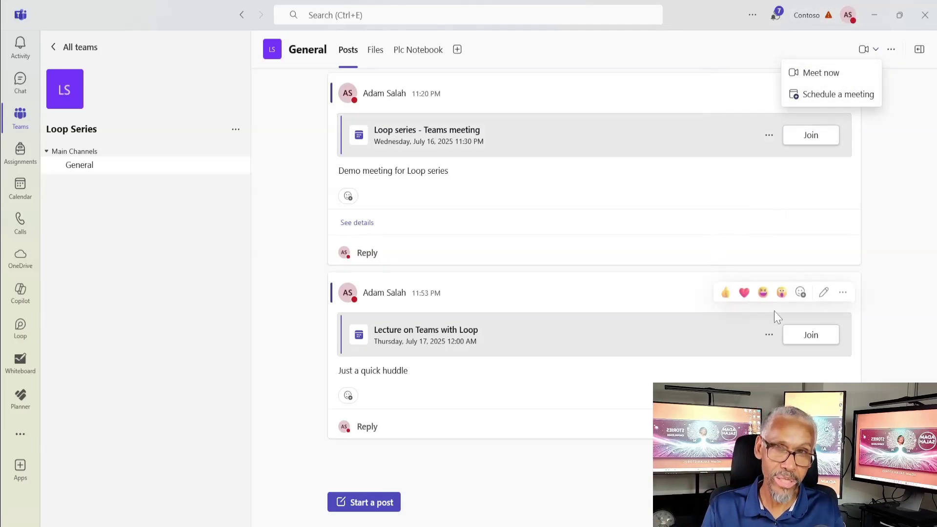
left_click(906, 141)
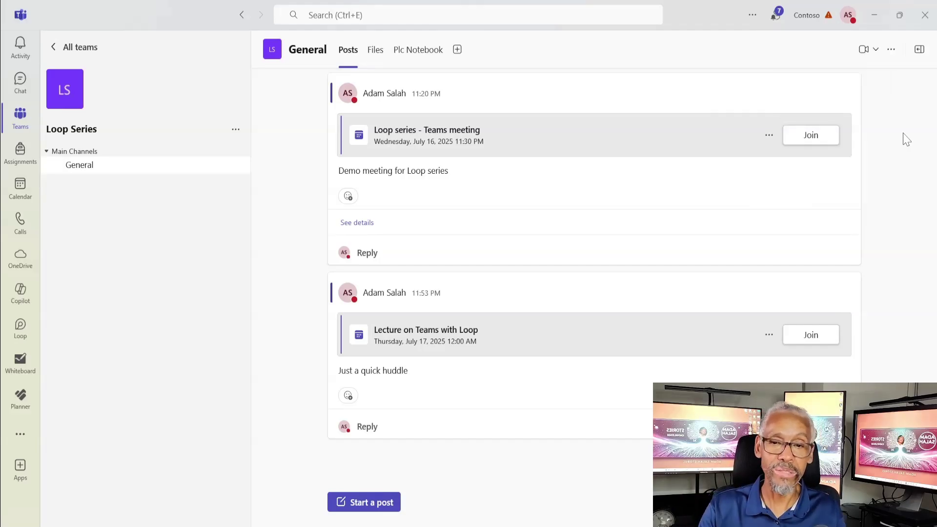
Start an instant meeting in the General channel without inviting anyone, and leave it
left_click(863, 54)
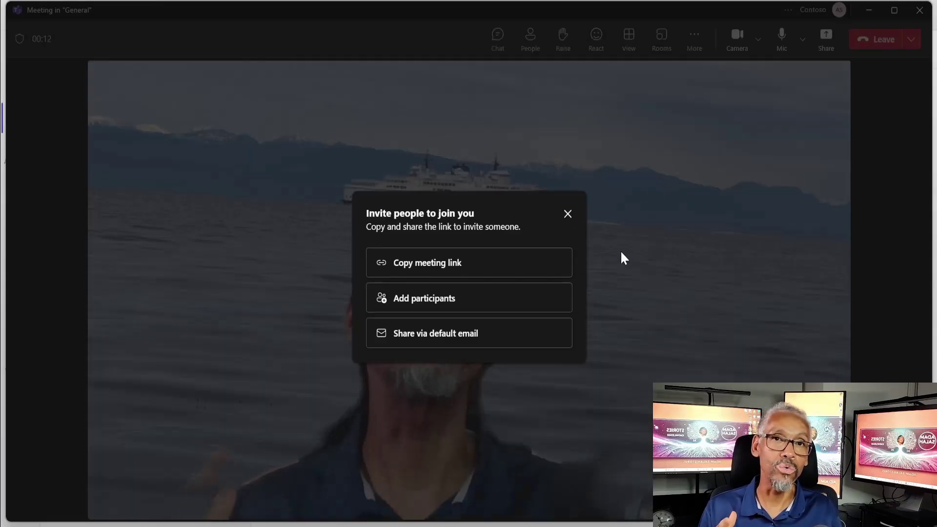
left_click(584, 202)
left_click(563, 38)
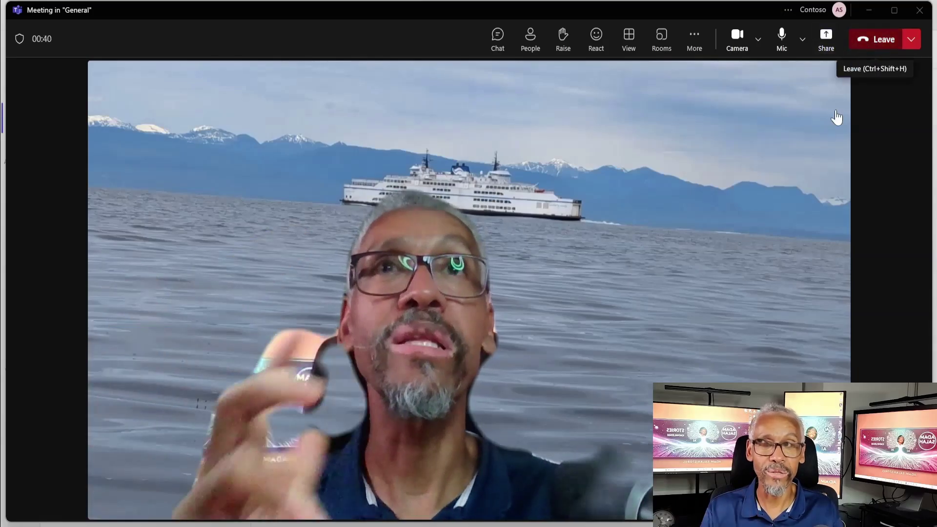
left_click(870, 44)
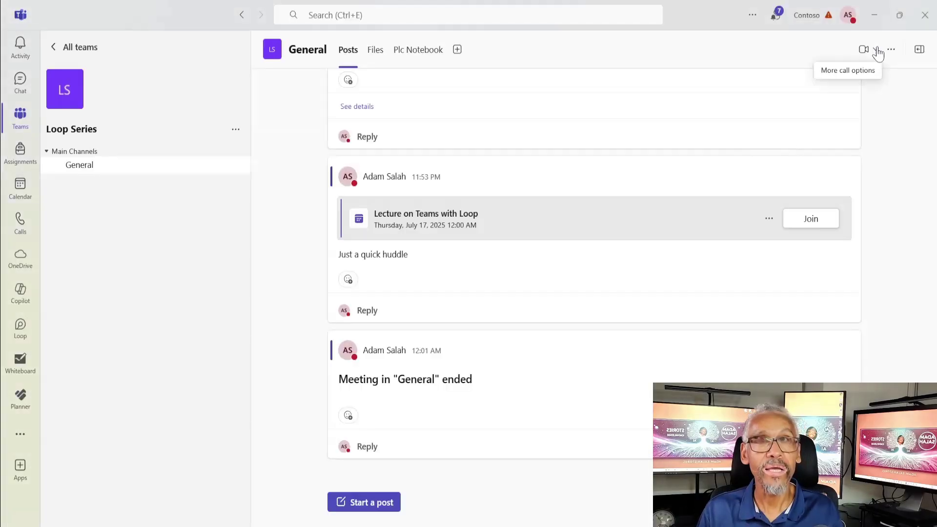
Schedule and send a General channel meeting titled "Test" for 7/17/2025, 12:30 AM to 1:00 AM, without an agenda
left_click(875, 49)
left_click(856, 97)
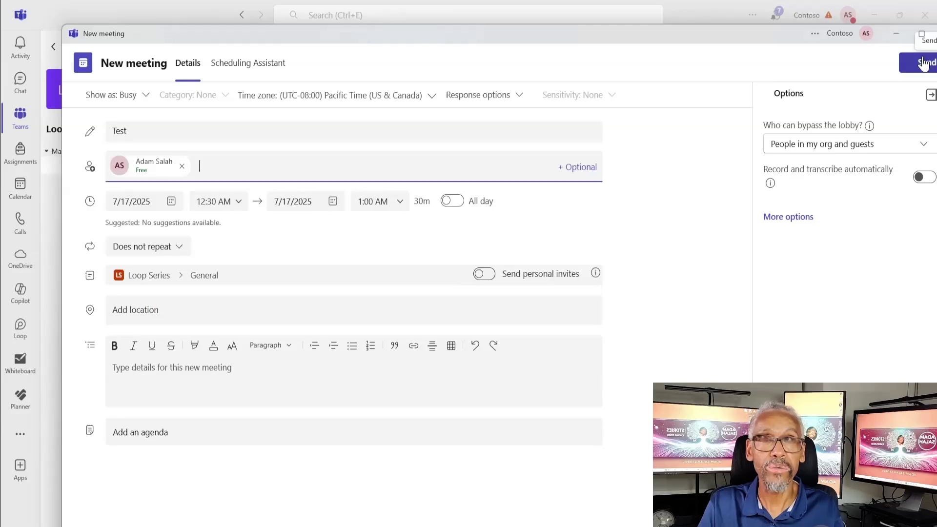
left_click(924, 64)
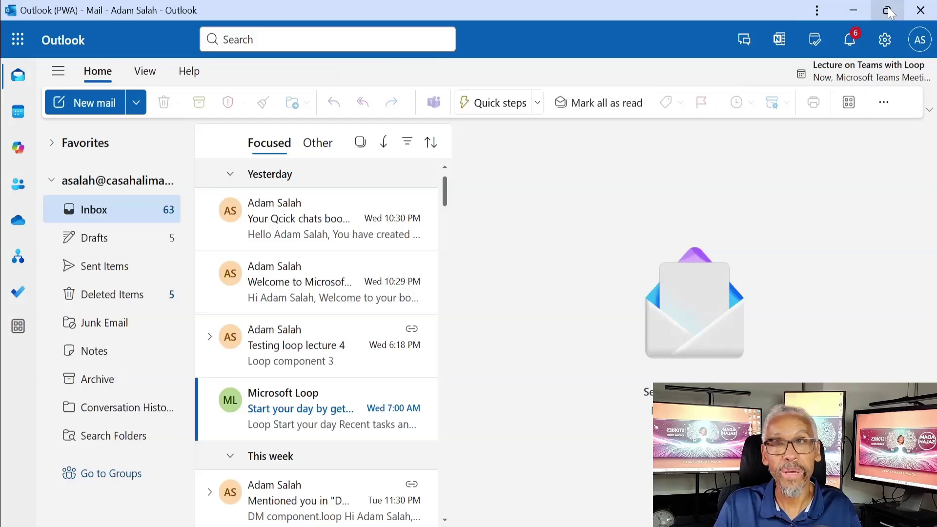
Check the notifications in Outlook and return to Teams
left_click(850, 39)
left_click(851, 40)
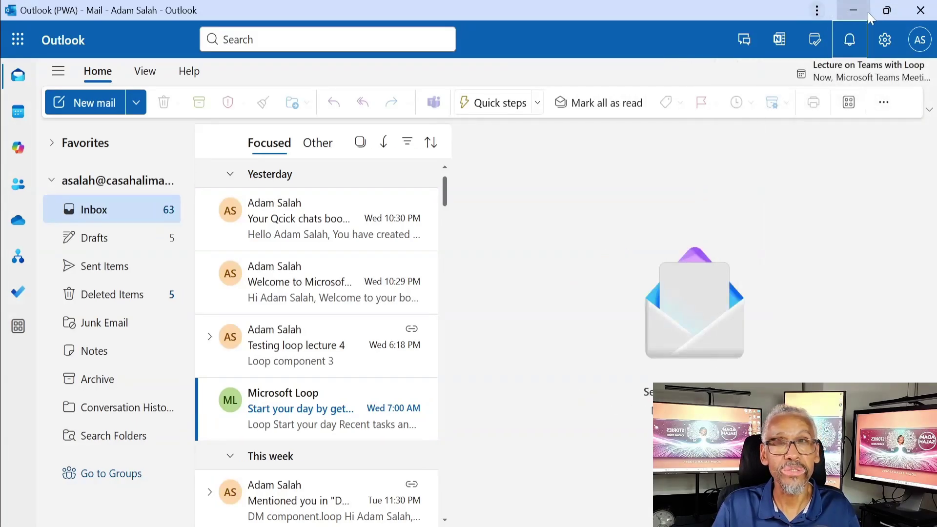
left_click(856, 9)
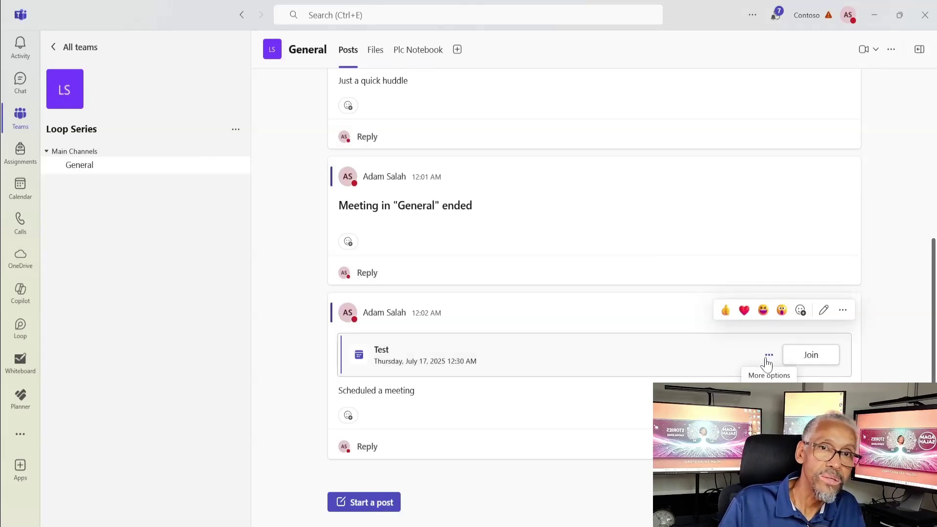
Join the "Test" meeting from its channel post to check the meeting controls for notes, and leave it
left_click(810, 354)
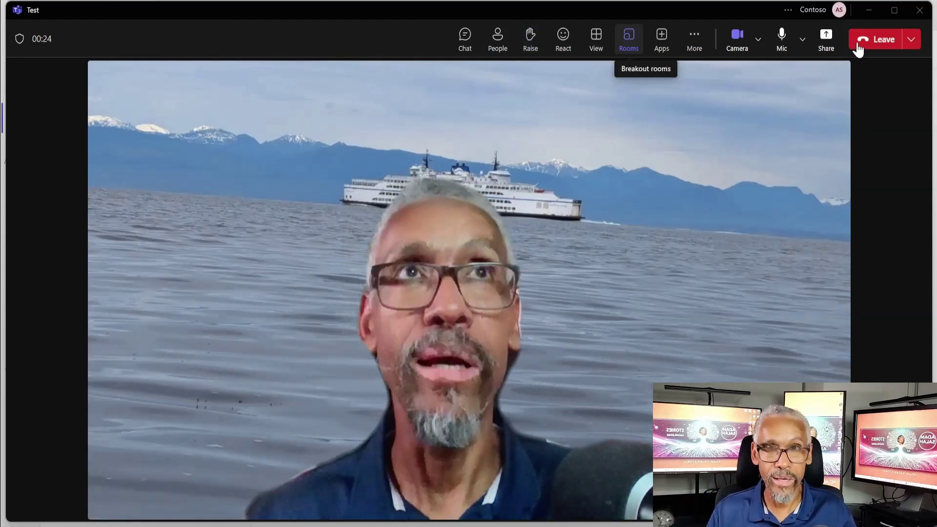
left_click(869, 43)
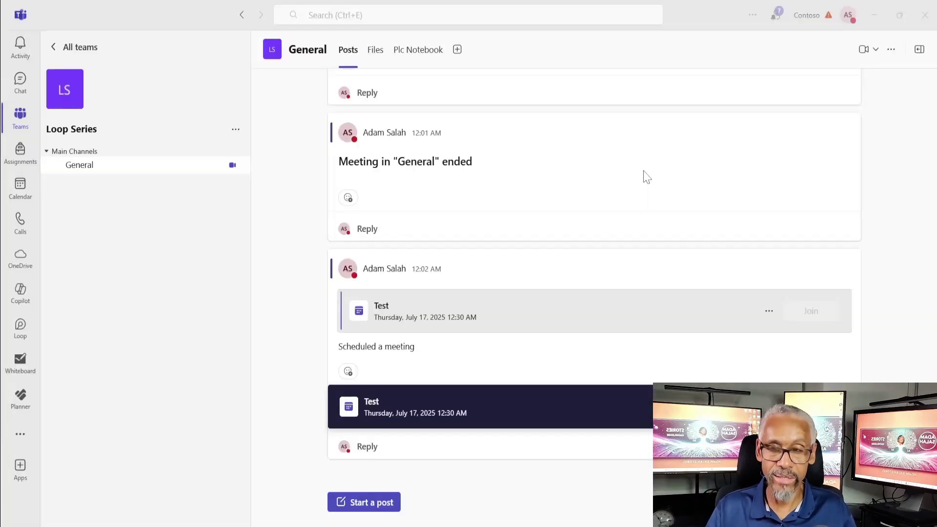
mouse_move(805, 226)
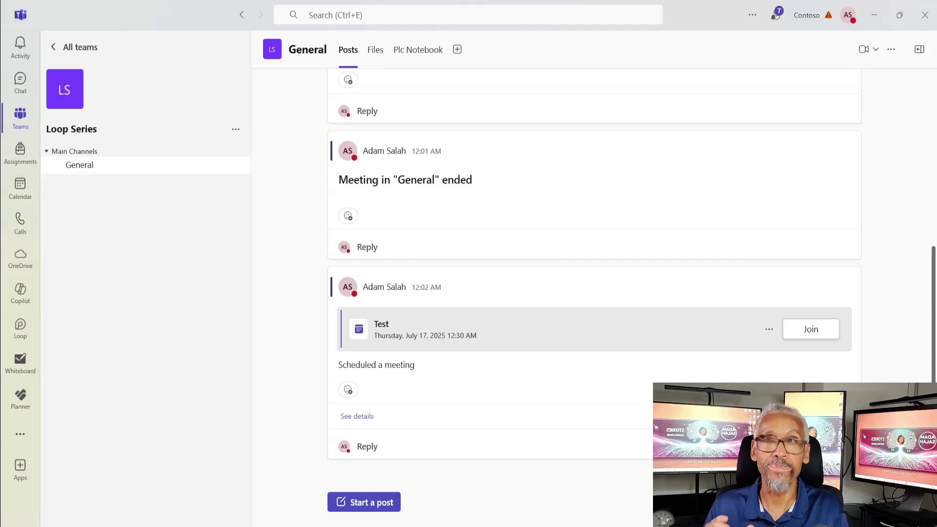
Publish a General channel post containing a Loop paragraph component titled "Teams created loop component"
left_click(382, 505)
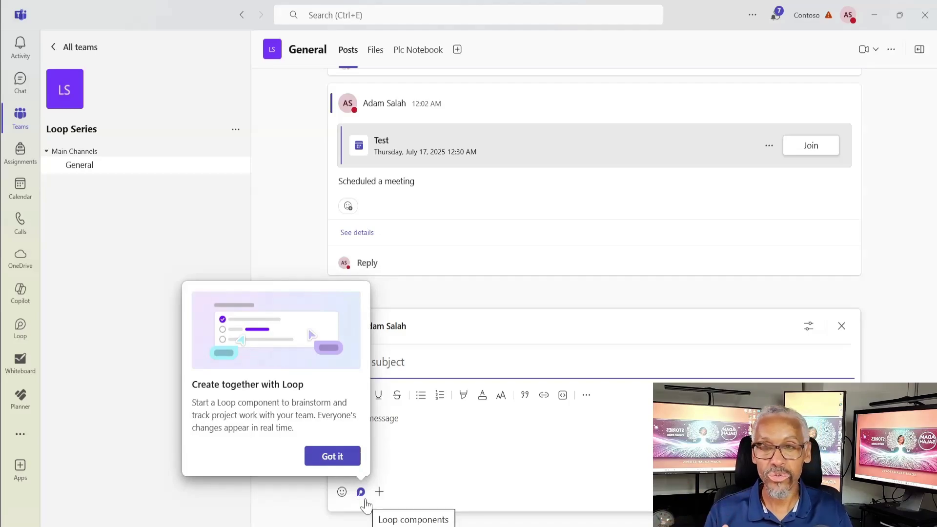
left_click(348, 458)
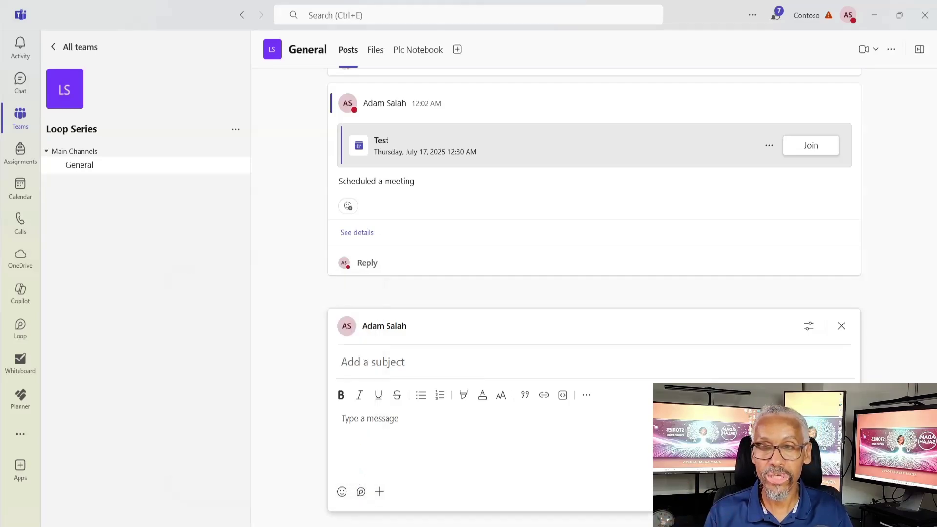
left_click(361, 493)
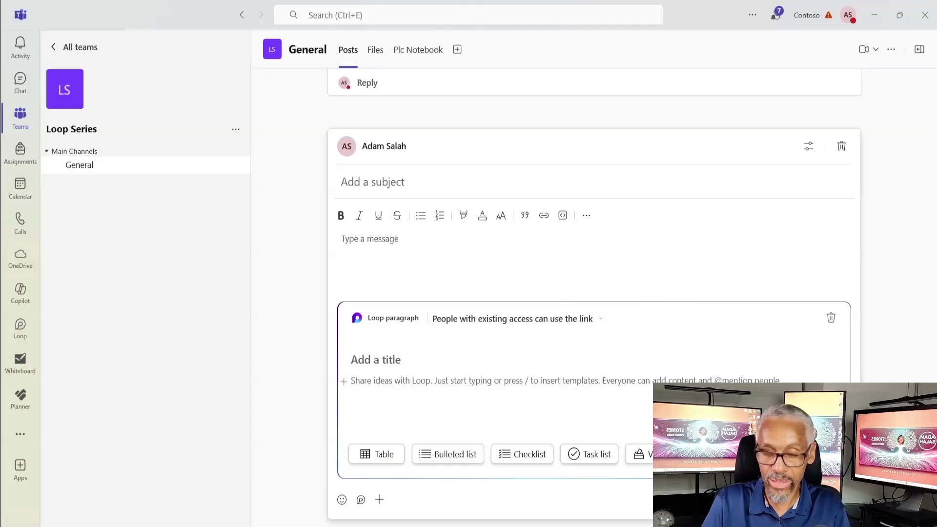
type("Teams cre")
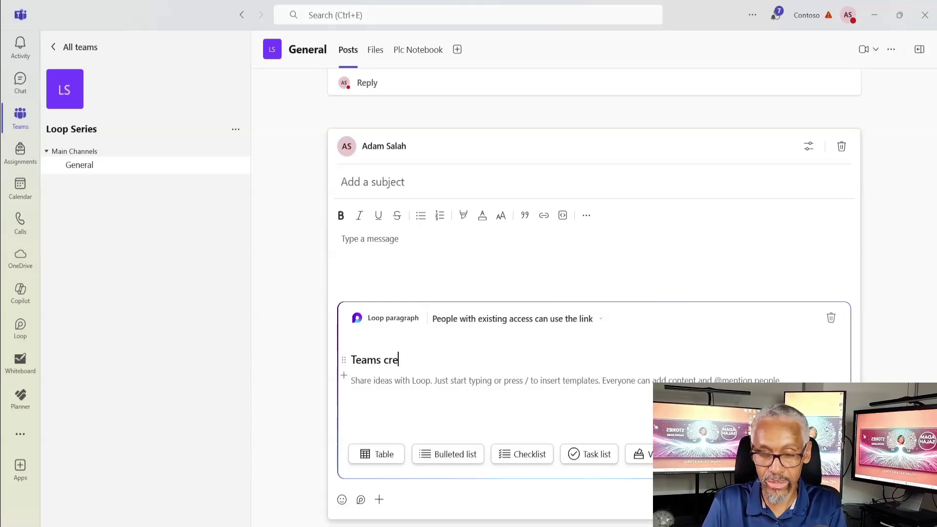
type("ated loop component")
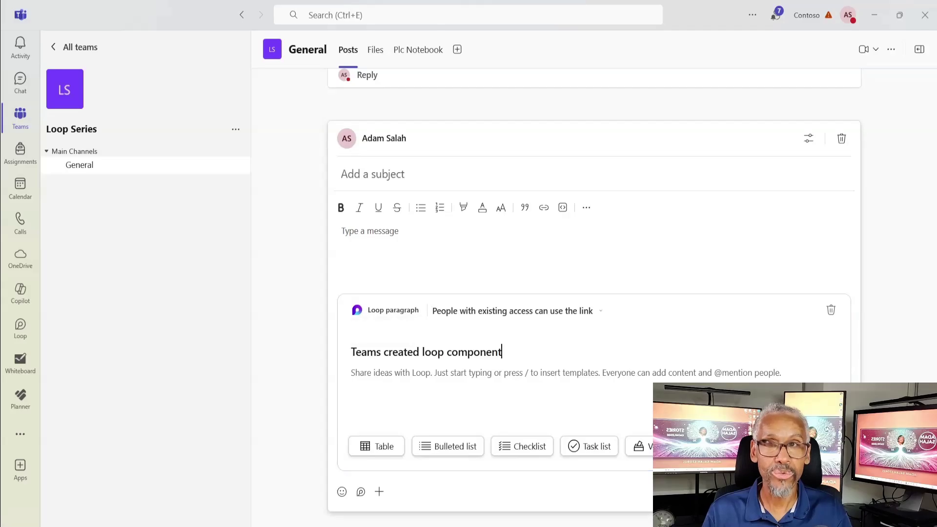
left_click(842, 492)
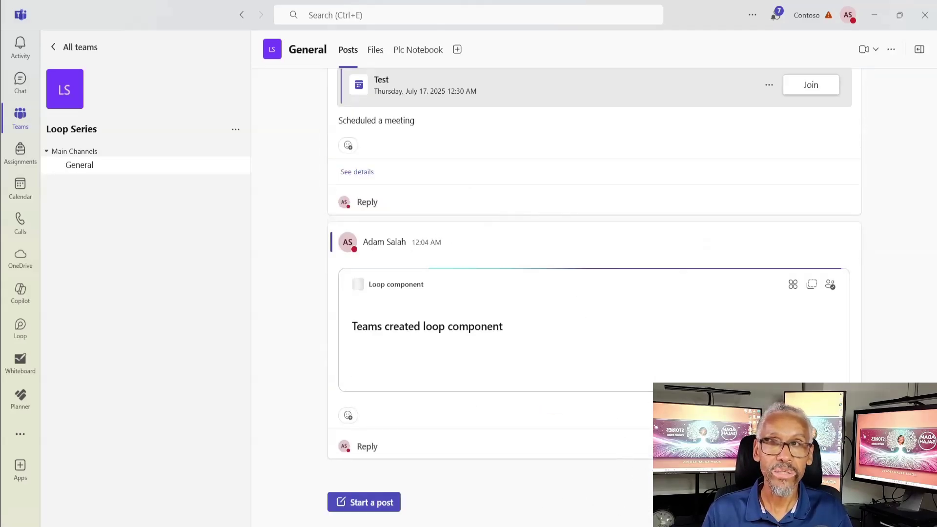
Switch to Microsoft Loop and look for the new component in the recent items and the Lecture 2 workspace
mouse_move(487, 526)
left_click(454, 524)
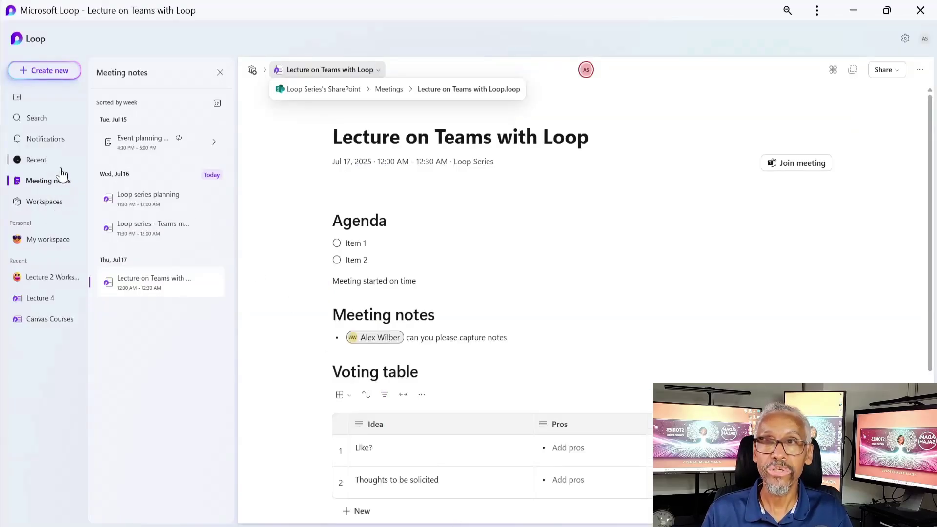
left_click(42, 163)
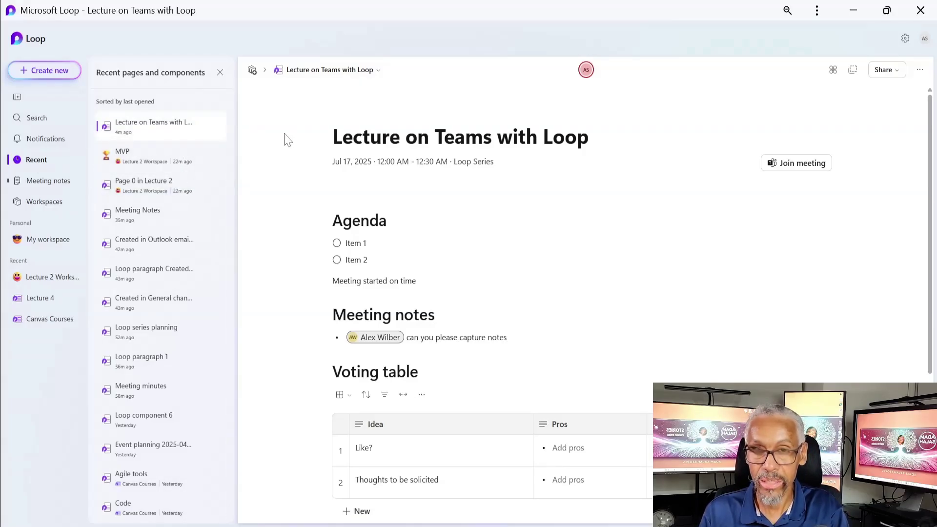
left_click(47, 279)
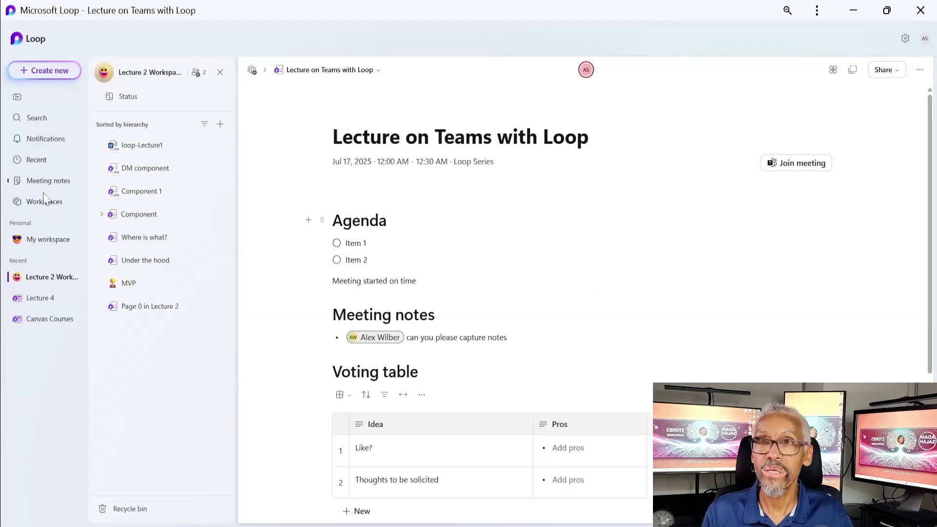
left_click(37, 164)
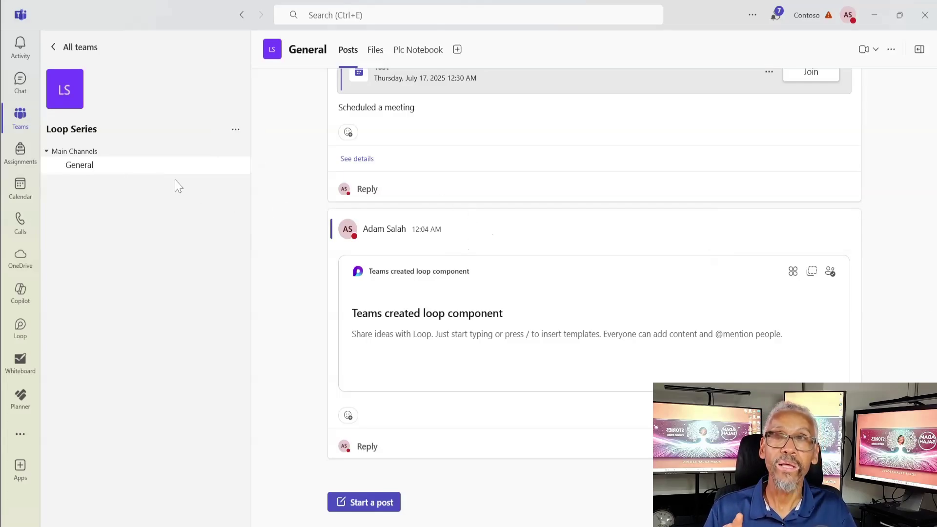
In Teams, compare the team channels with the private chat containing the "Page 0 in Lecture 2" Loop component
left_click(21, 93)
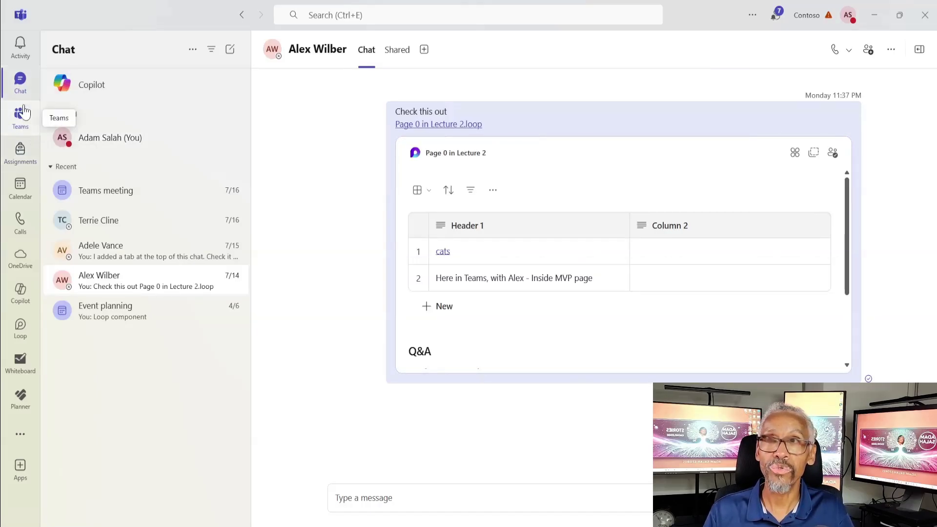
left_click(24, 124)
left_click(20, 83)
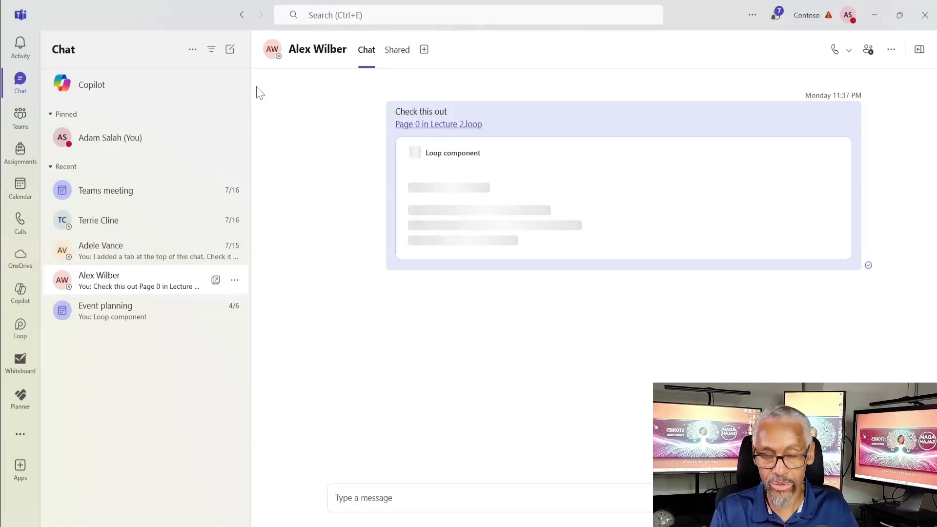
Start a new one-to-one chat, with the chosen colleague as its only recipient
left_click(229, 49)
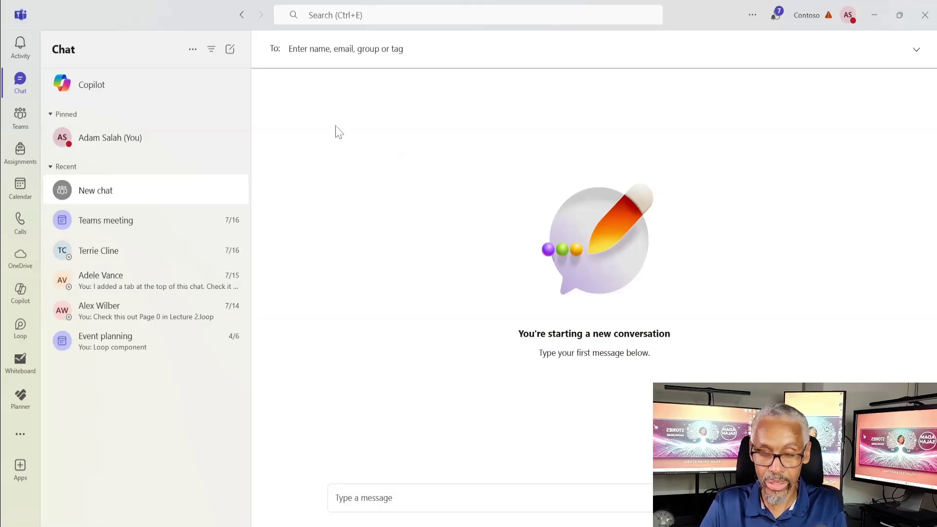
type("a")
left_click(378, 140)
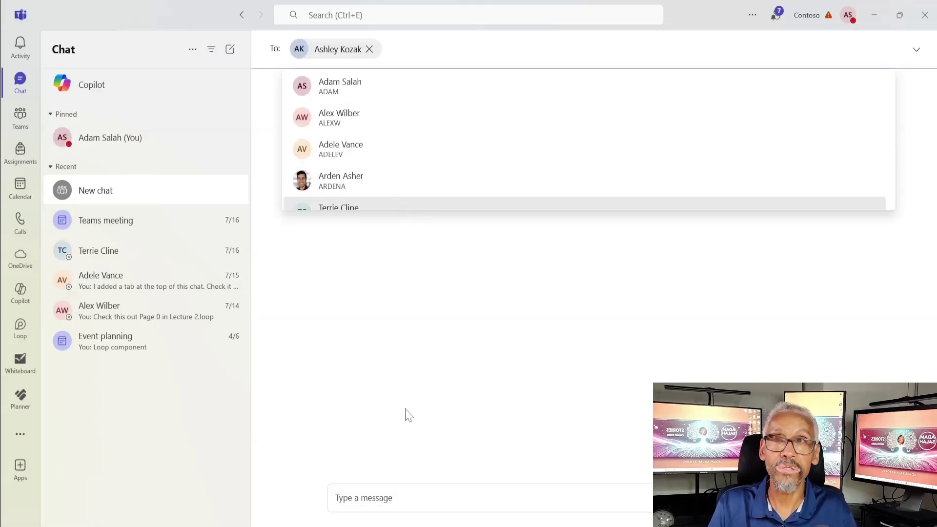
left_click(436, 393)
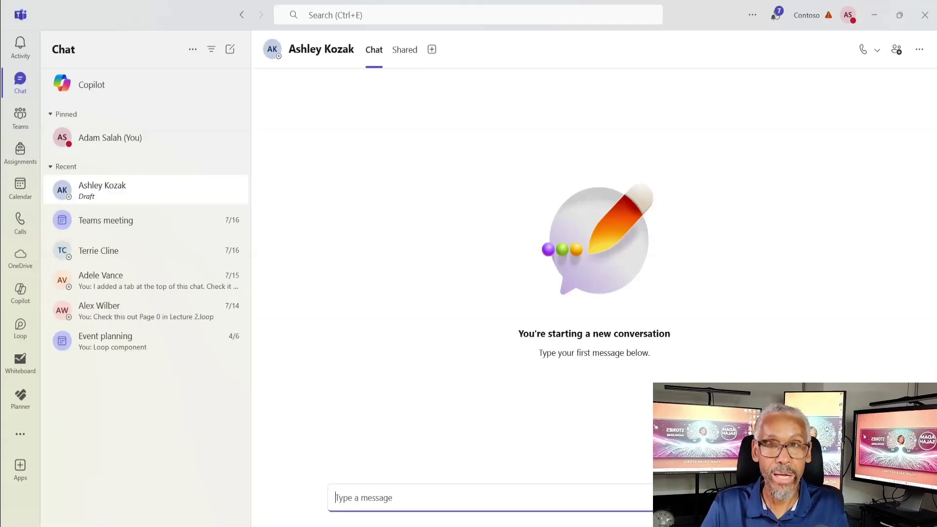
Send a Loop paragraph component in the new chat, titled "Chat with" followed by the colleague's first name
left_click(790, 498)
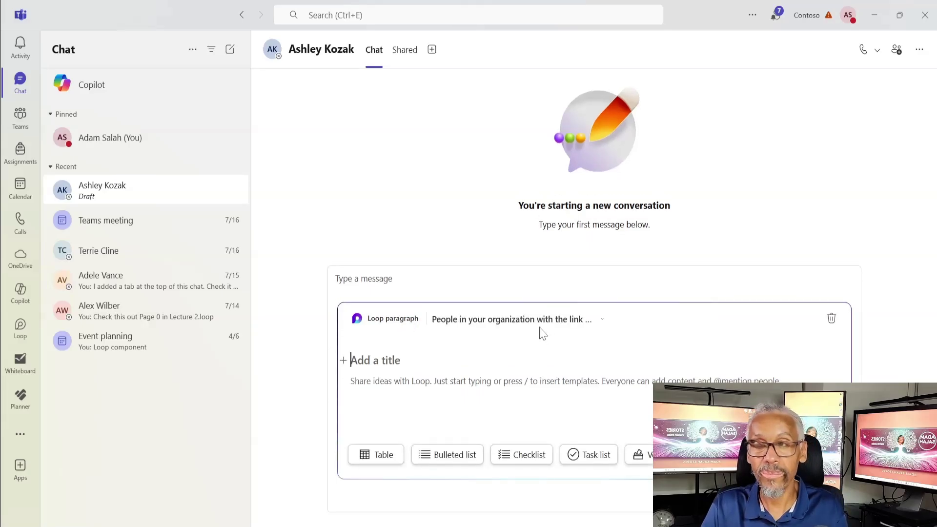
type("Chat ")
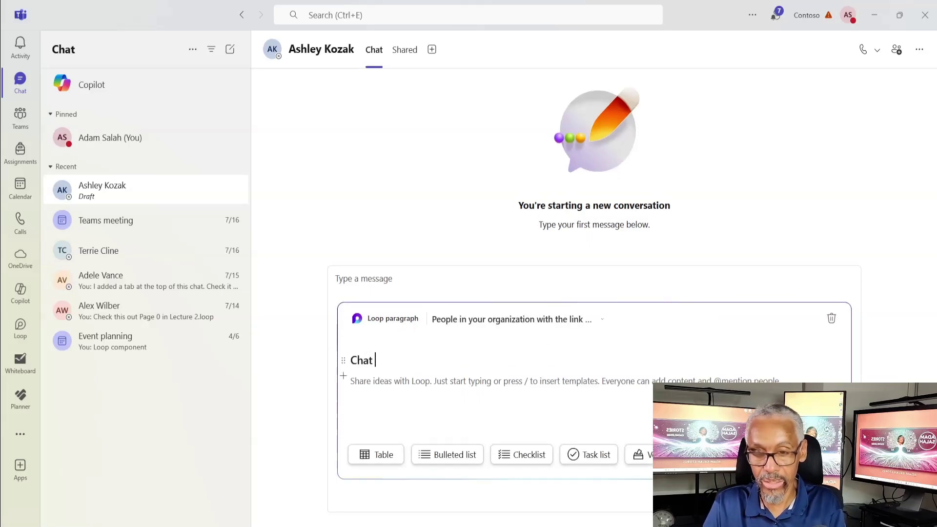
type("with Ashley")
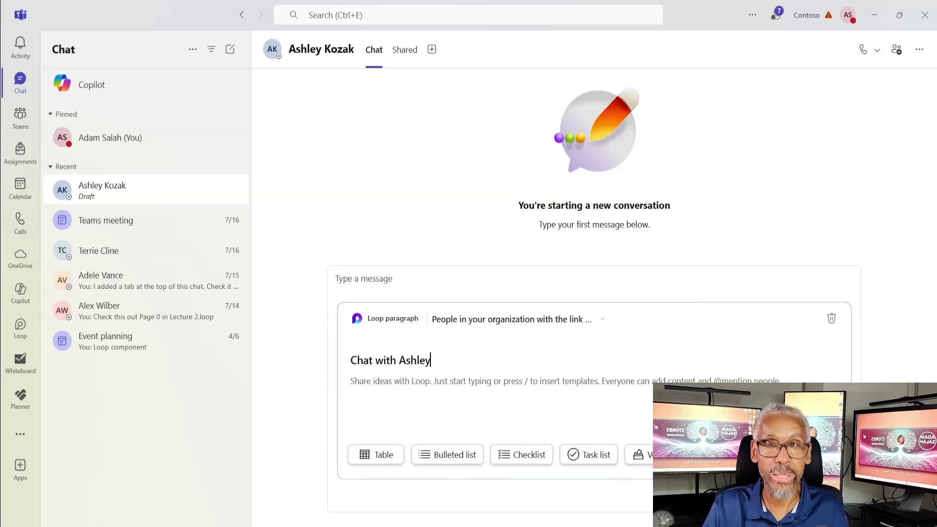
left_click(846, 496)
key("Return")
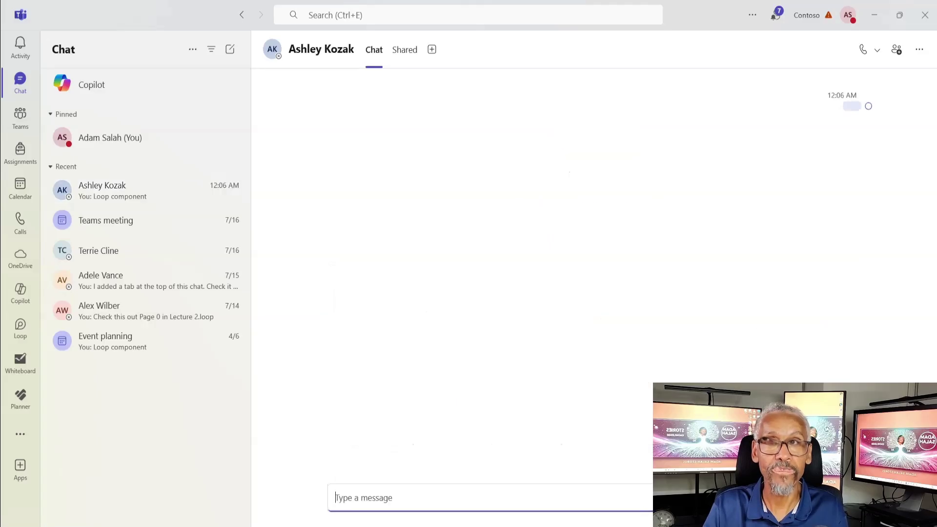
Switch to Microsoft Loop to check the new chat component's storage location, and return to the chat in Teams
mouse_move(485, 524)
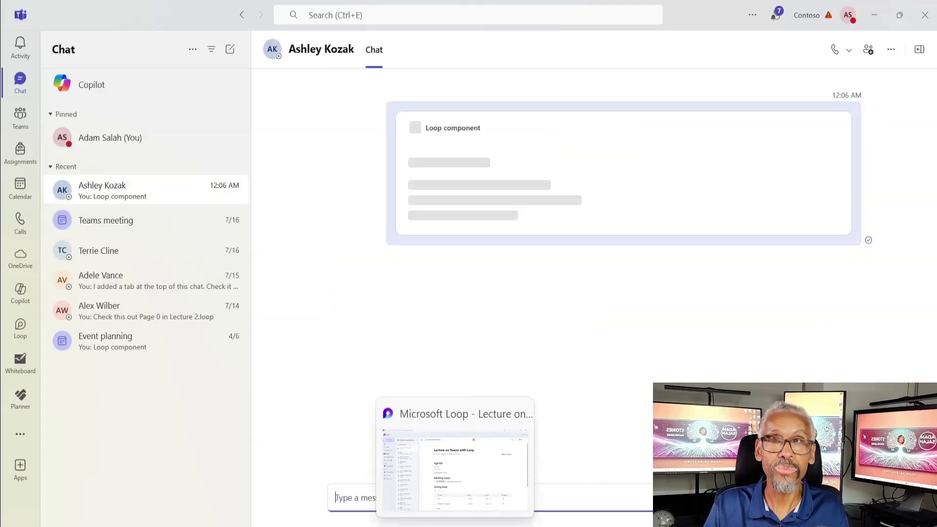
left_click(454, 459)
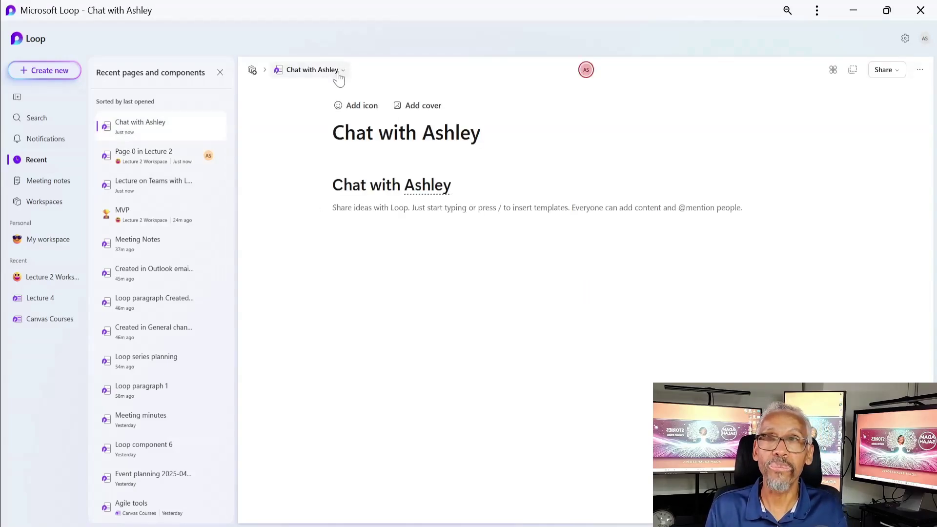
mouse_move(338, 77)
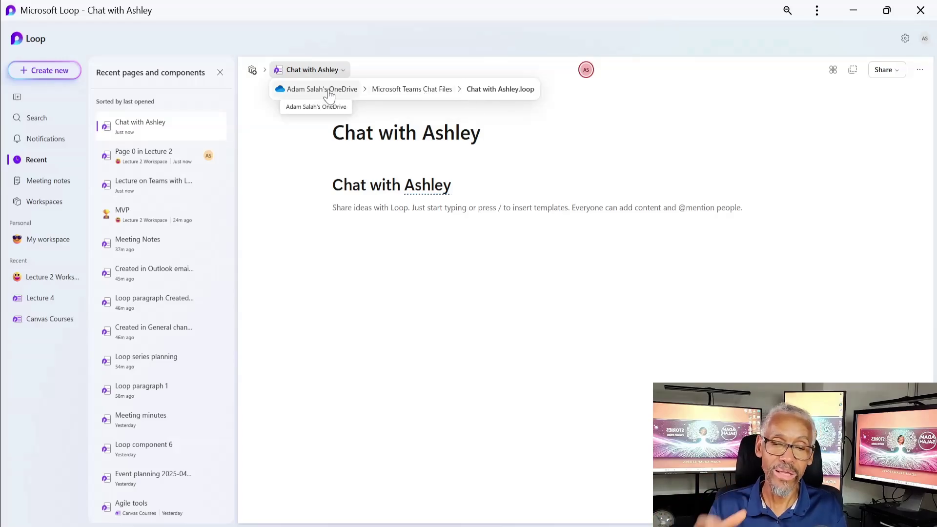
left_click(393, 91)
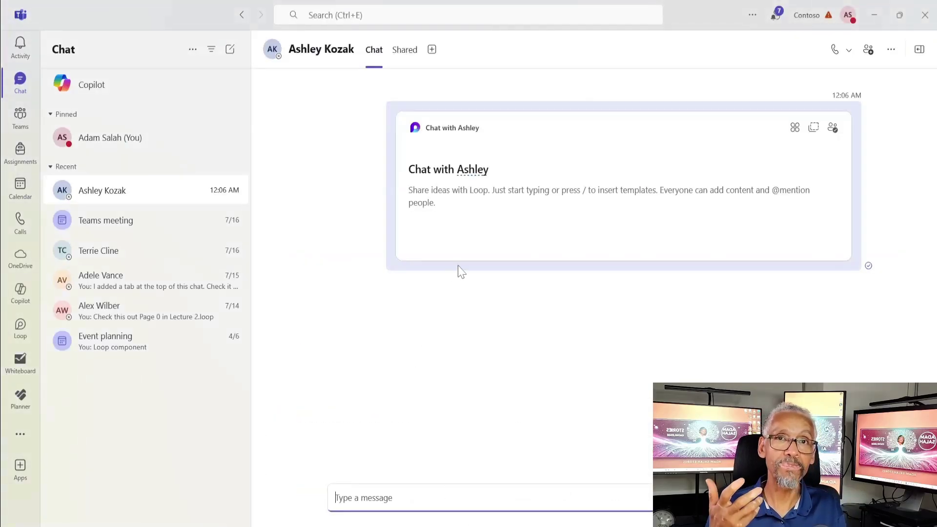
mouse_move(459, 270)
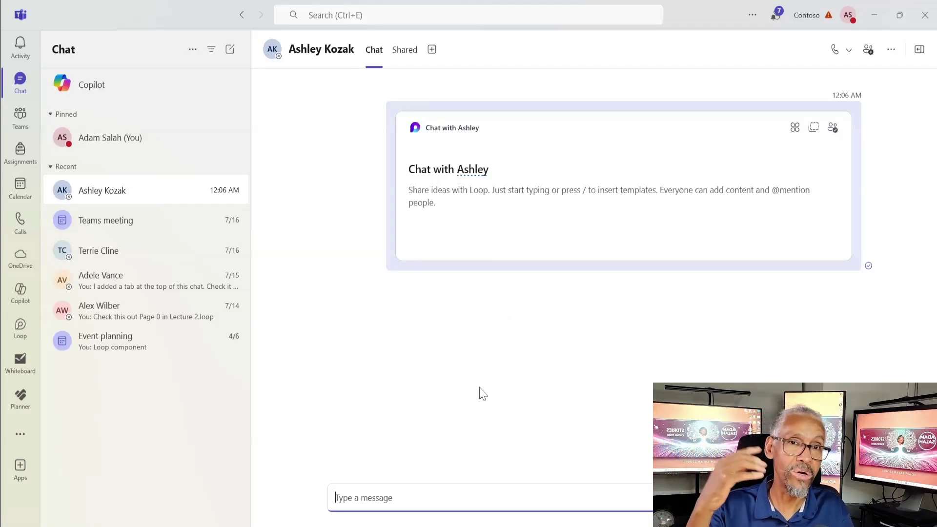
mouse_move(488, 195)
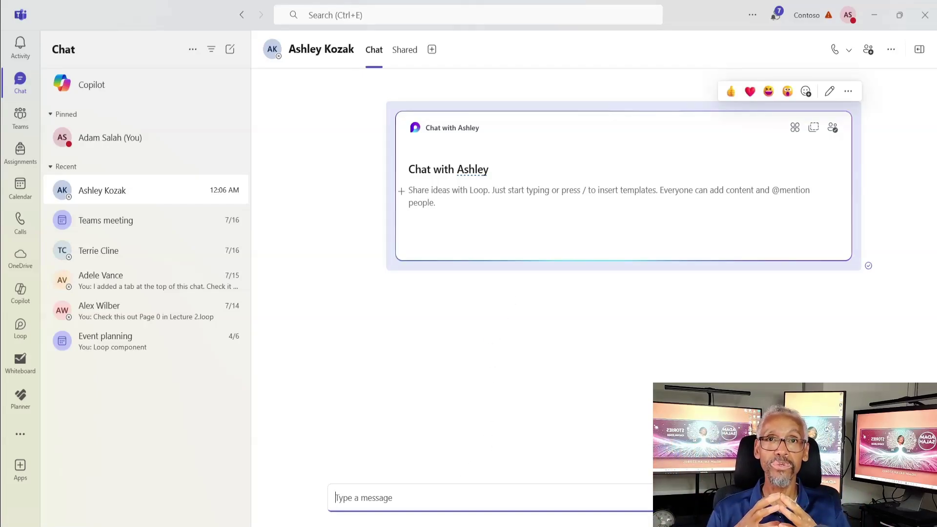